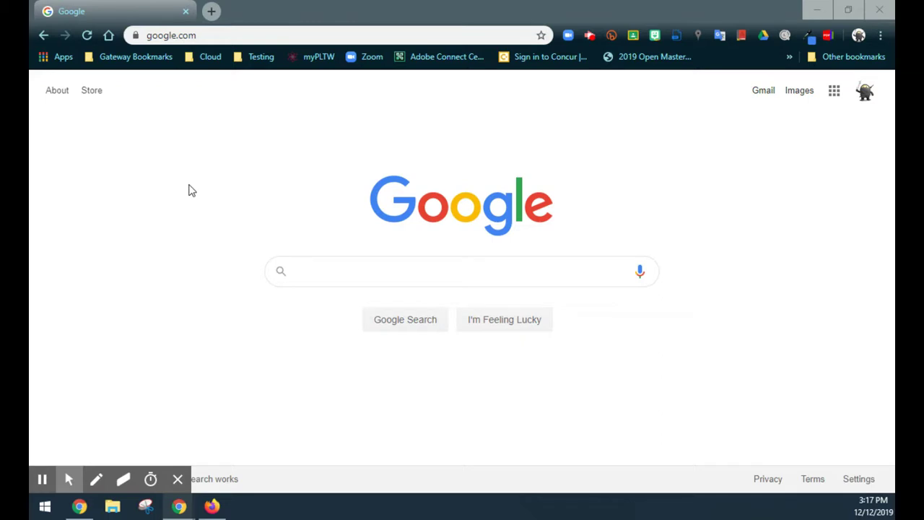
{"action": "left_click", "coordinate": [193, 37]}
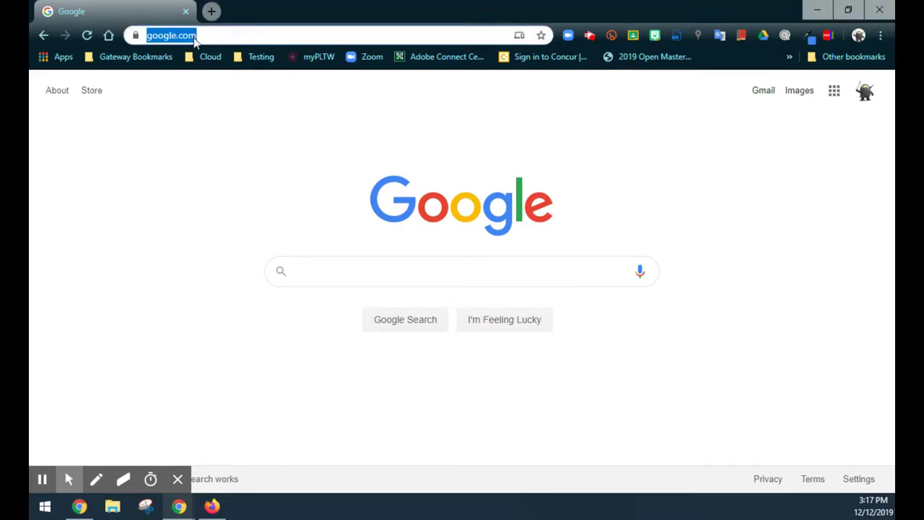
{"action": "type", "text": "https://www.draw.io/"}
Load draw.io, choose Device as the save location, and start a new diagram
{"action": "key", "text": "Return"}
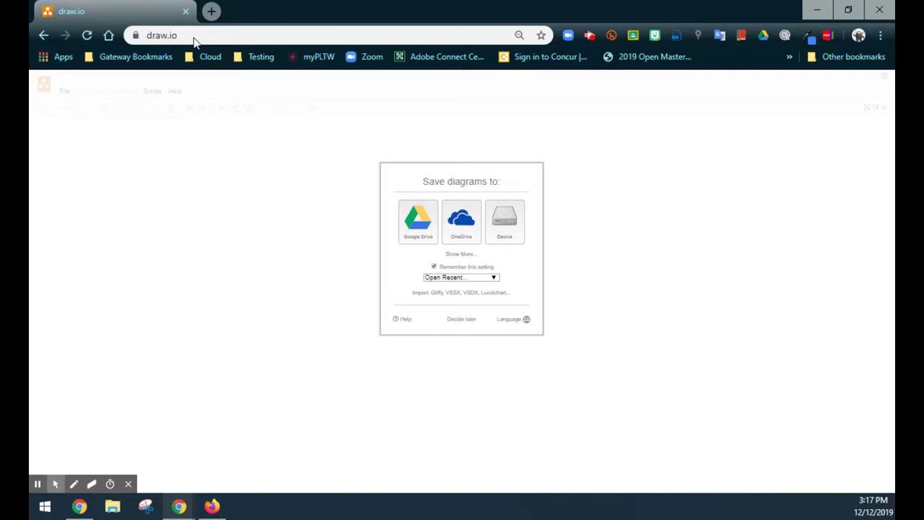
{"action": "left_click", "coordinate": [501, 226]}
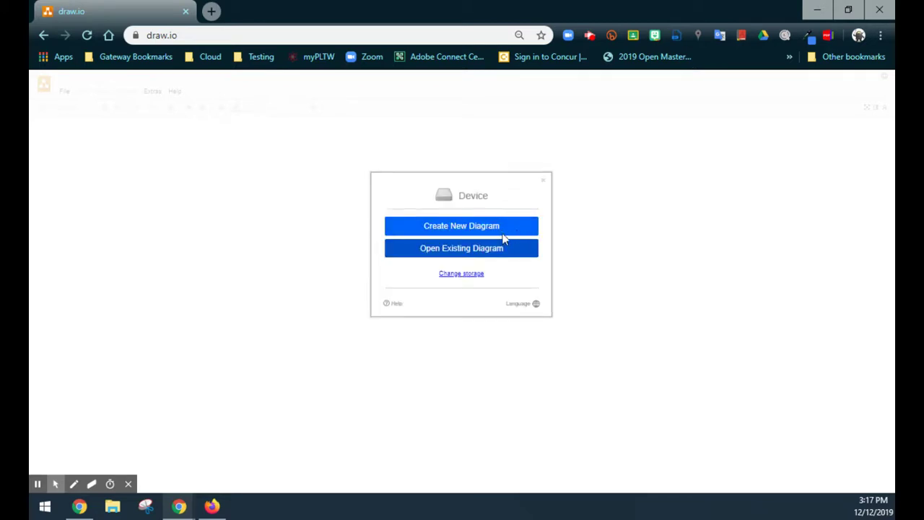
{"action": "left_click", "coordinate": [462, 228]}
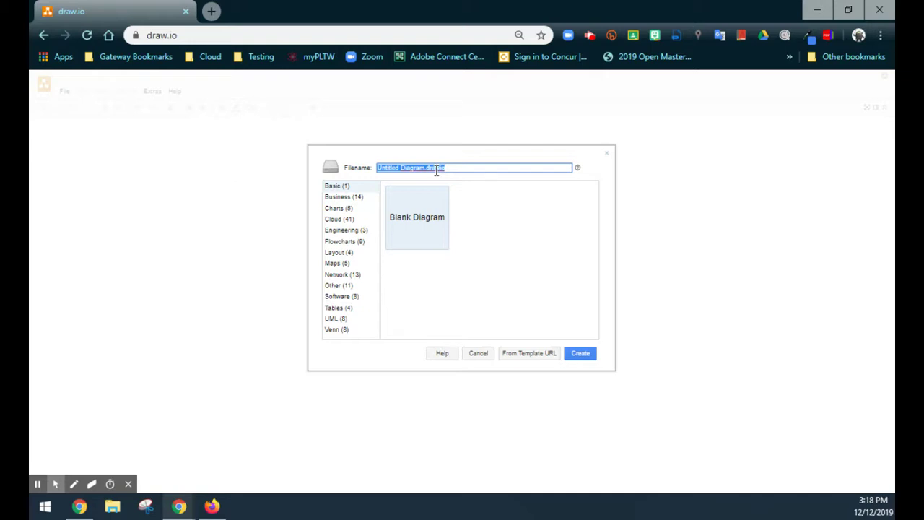
Name the blank diagram 'Flowchart Design' and create it
{"action": "type", "text": "Flowchart Design"}
{"action": "left_click", "coordinate": [582, 355]}
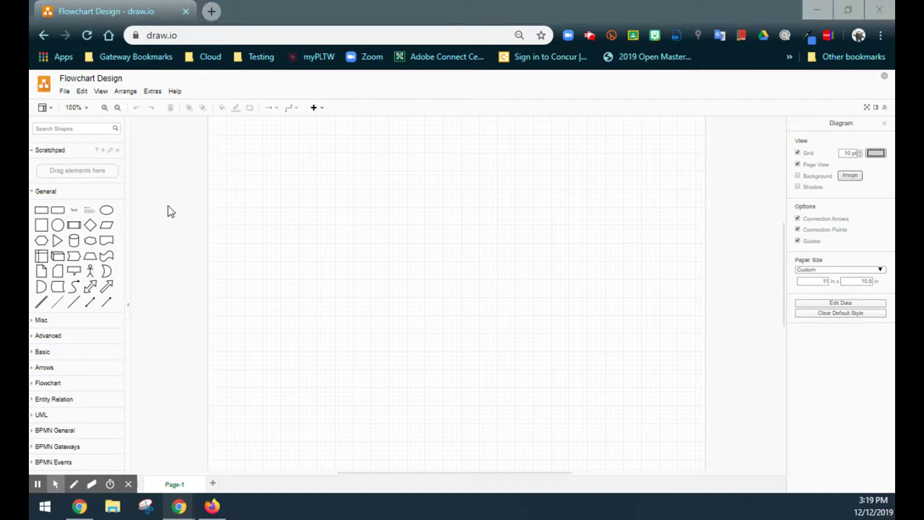
Place an ellipse from the General palette at the top centre of the page
{"action": "left_click", "coordinate": [106, 214]}
{"action": "left_click_drag", "start_coordinate": [236, 151], "coordinate": [527, 226]}
{"action": "key", "text": "ctrl+z"}
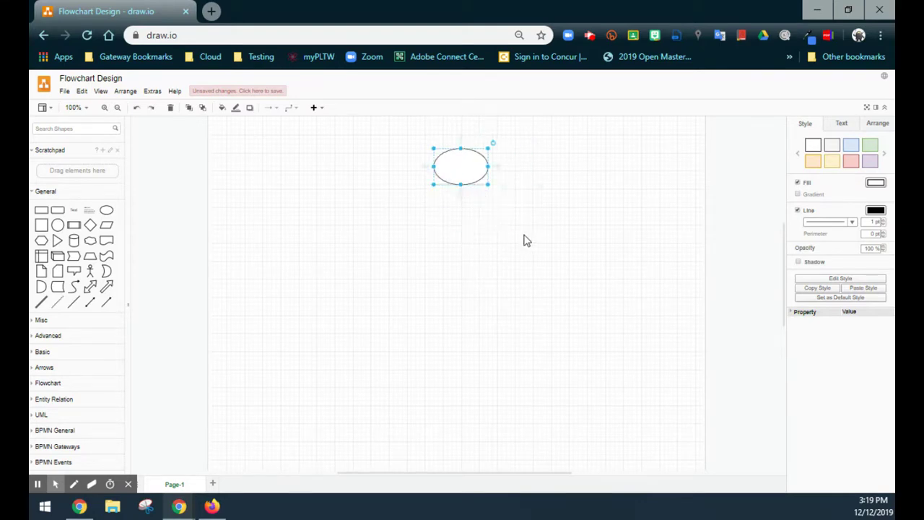
{"action": "left_click", "coordinate": [539, 246]}
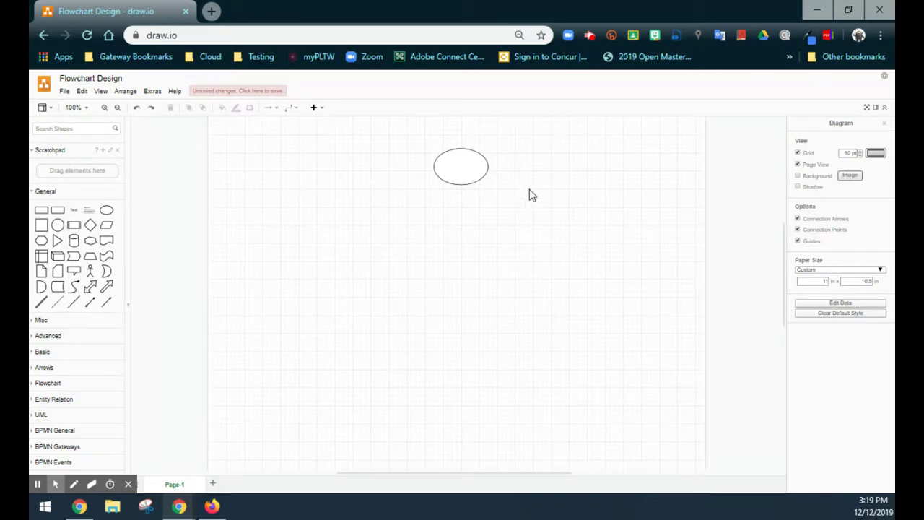
Label the ellipse 'Start' with a 30 pt font size
{"action": "left_click", "coordinate": [461, 174]}
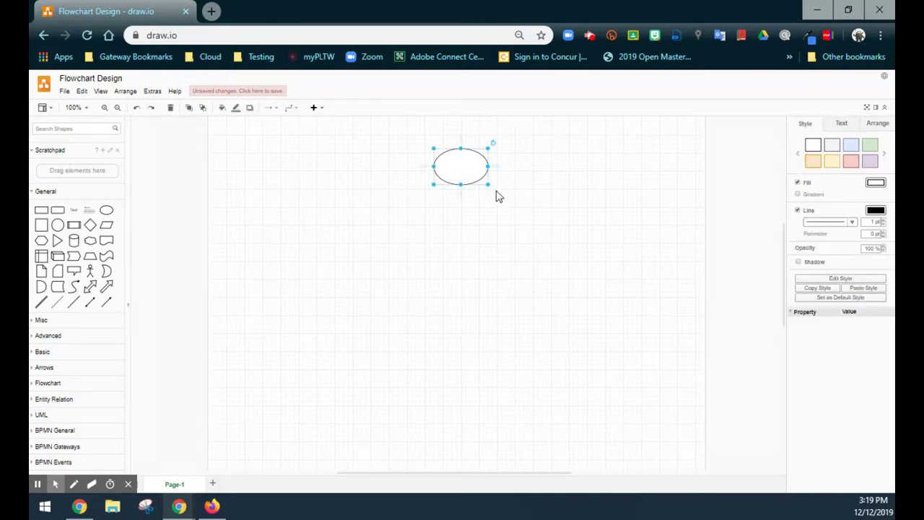
{"action": "double_click", "coordinate": [464, 173]}
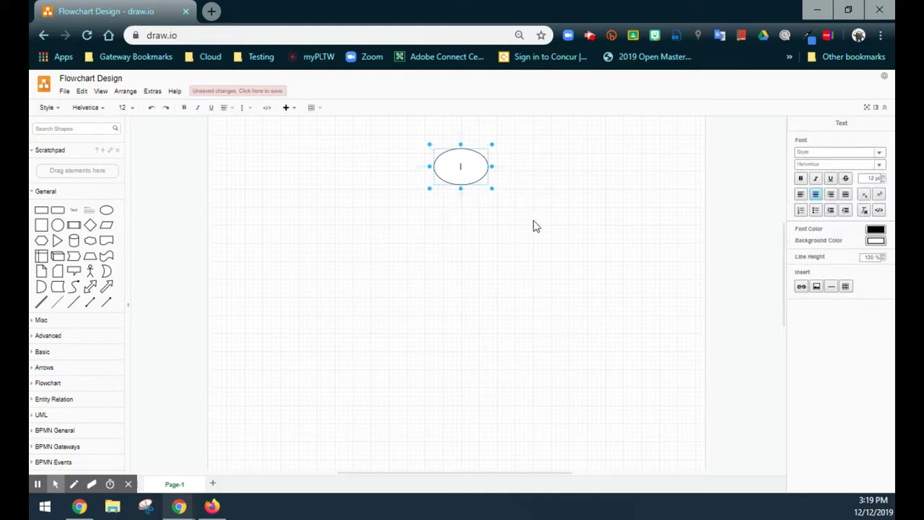
{"action": "type", "text": "Start"}
{"action": "double_click", "coordinate": [461, 167]}
{"action": "left_click", "coordinate": [875, 179]}
{"action": "double_click", "coordinate": [875, 179]}
{"action": "type", "text": "30"}
{"action": "key", "text": "Return"}
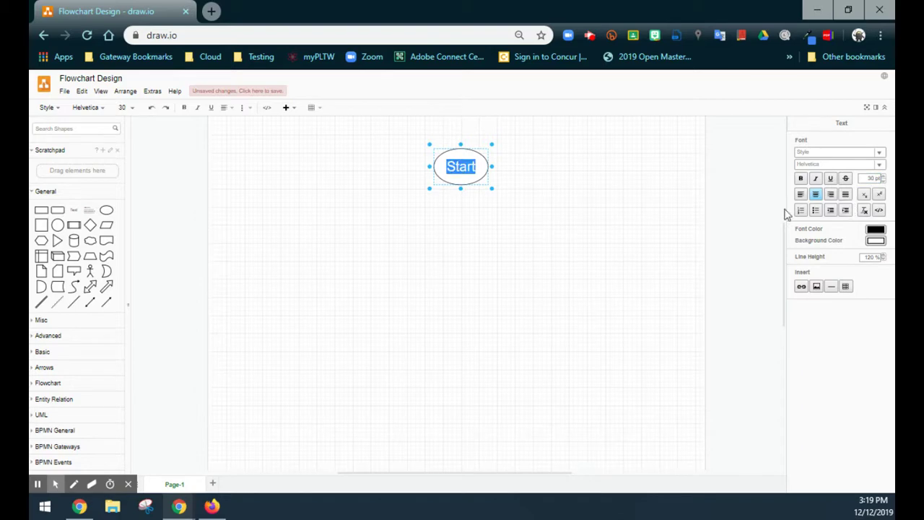
{"action": "left_click", "coordinate": [613, 208]}
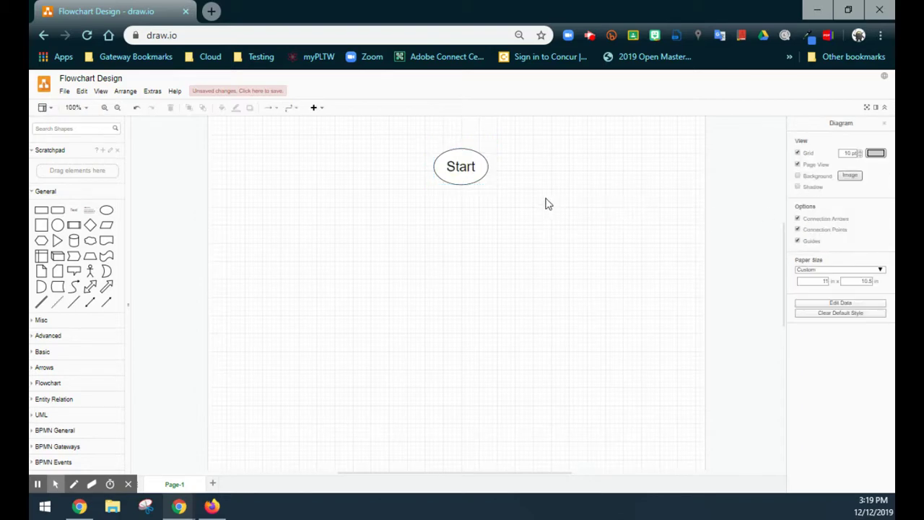
Fill the Start oval with the orange style
{"action": "left_click", "coordinate": [461, 162]}
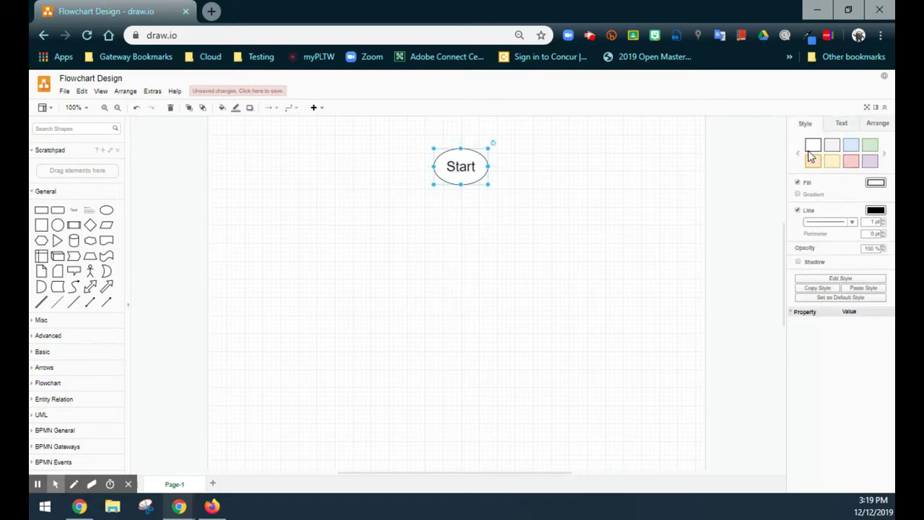
{"action": "left_click", "coordinate": [884, 155]}
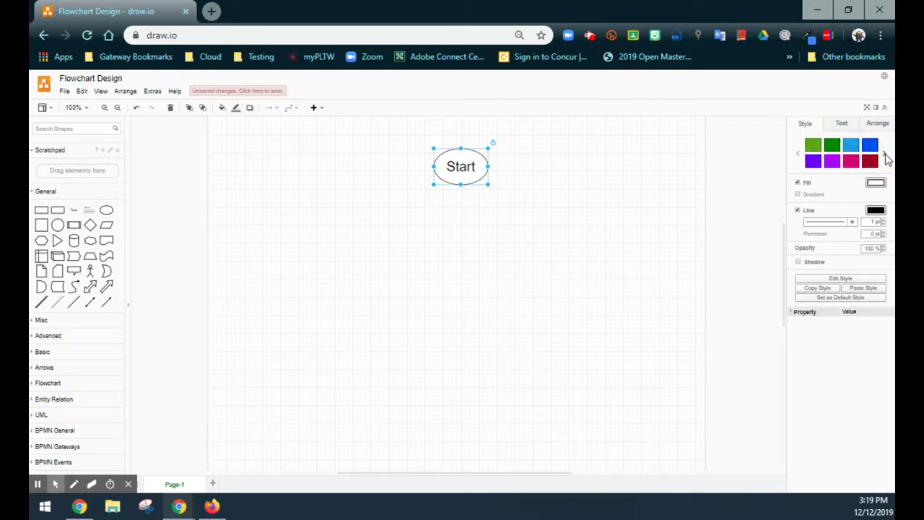
{"action": "left_click", "coordinate": [885, 155]}
{"action": "left_click", "coordinate": [832, 145]}
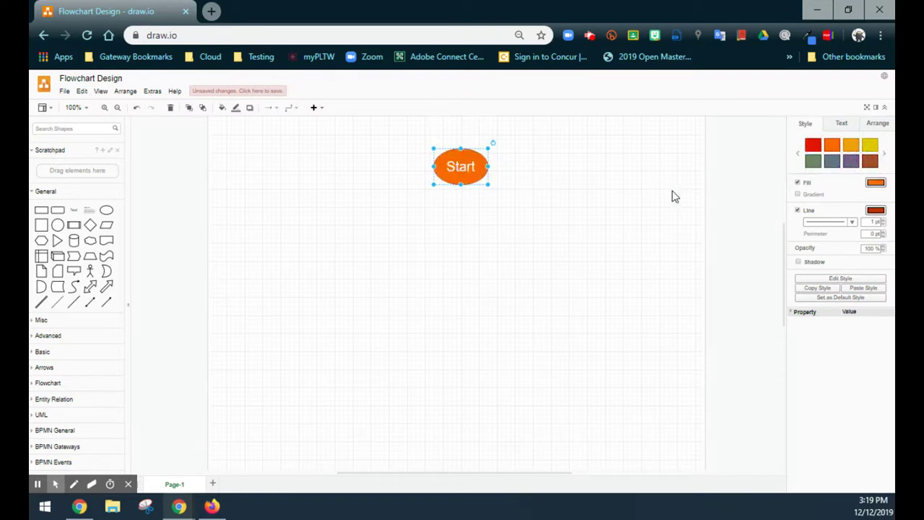
{"action": "left_click", "coordinate": [528, 182]}
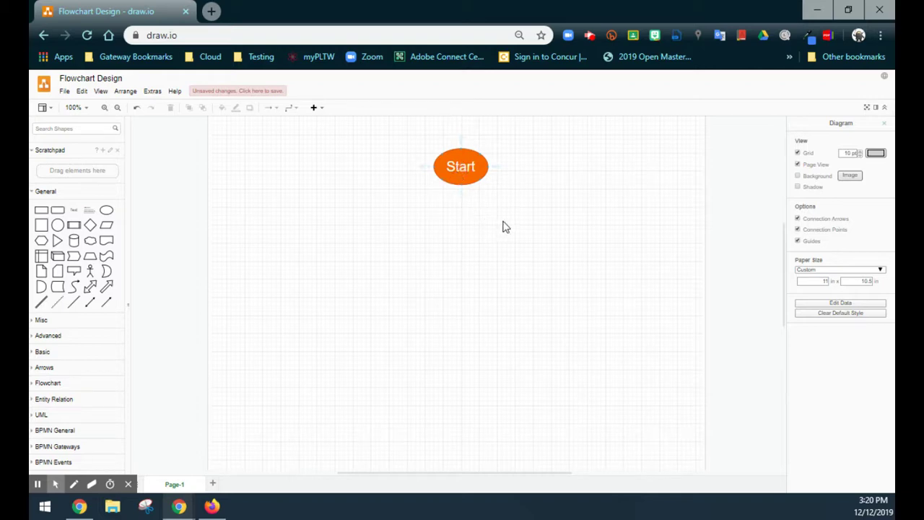
Copy the Start oval lower down, relabel it 'Stop', and centre it under Start
{"action": "mouse_move", "coordinate": [449, 160]}
{"action": "left_mouse_down"}
{"action": "mouse_move", "coordinate": [286, 223]}
{"action": "mouse_move", "coordinate": [503, 186]}
{"action": "mouse_move", "coordinate": [442, 169]}
{"action": "mouse_move", "coordinate": [463, 165]}
{"action": "left_mouse_up"}
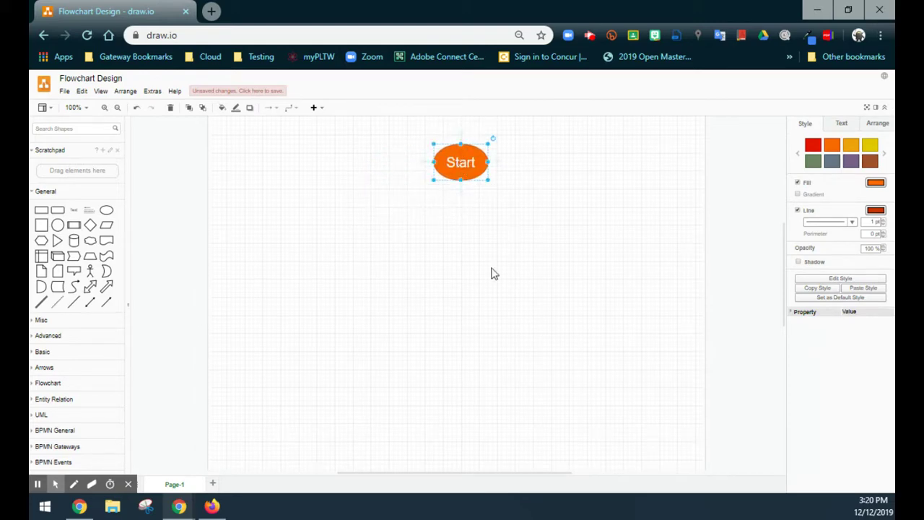
{"action": "left_click", "coordinate": [491, 269]}
{"action": "left_click", "coordinate": [466, 159]}
{"action": "left_click_drag", "start_coordinate": [466, 175], "coordinate": [475, 398]}
{"action": "double_click", "coordinate": [472, 388]}
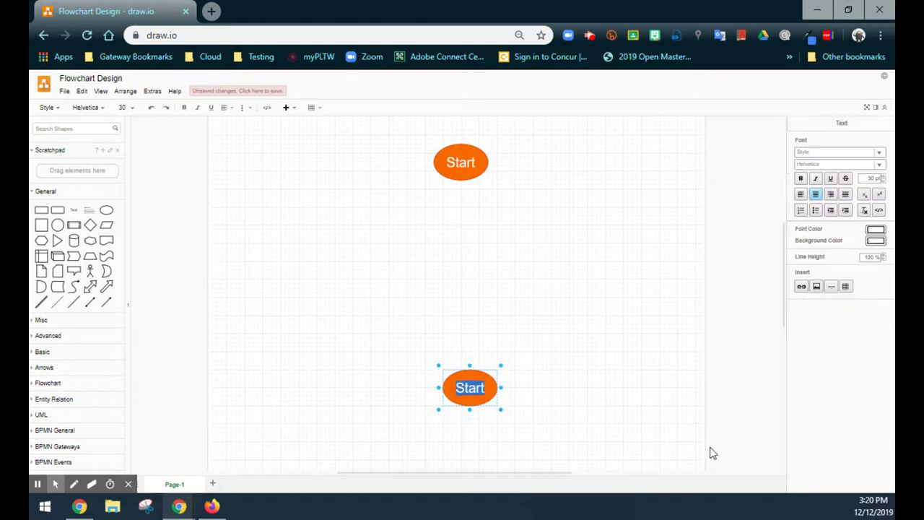
{"action": "type", "text": "Stop"}
{"action": "left_click", "coordinate": [594, 415]}
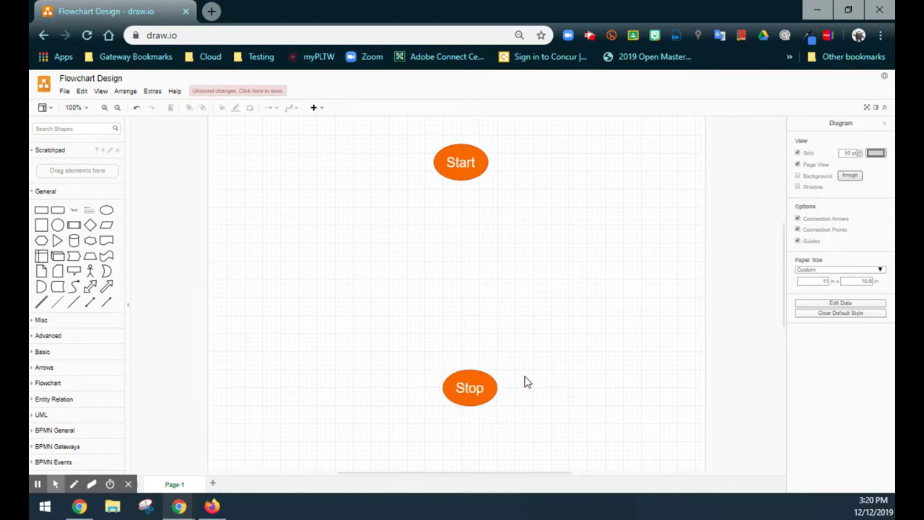
{"action": "mouse_move", "coordinate": [470, 390]}
{"action": "left_mouse_down"}
{"action": "mouse_move", "coordinate": [552, 323]}
{"action": "mouse_move", "coordinate": [580, 251]}
{"action": "mouse_move", "coordinate": [612, 304]}
{"action": "mouse_move", "coordinate": [381, 381]}
{"action": "mouse_move", "coordinate": [283, 328]}
{"action": "mouse_move", "coordinate": [367, 371]}
{"action": "mouse_move", "coordinate": [462, 393]}
{"action": "left_mouse_up"}
{"action": "left_click", "coordinate": [551, 325]}
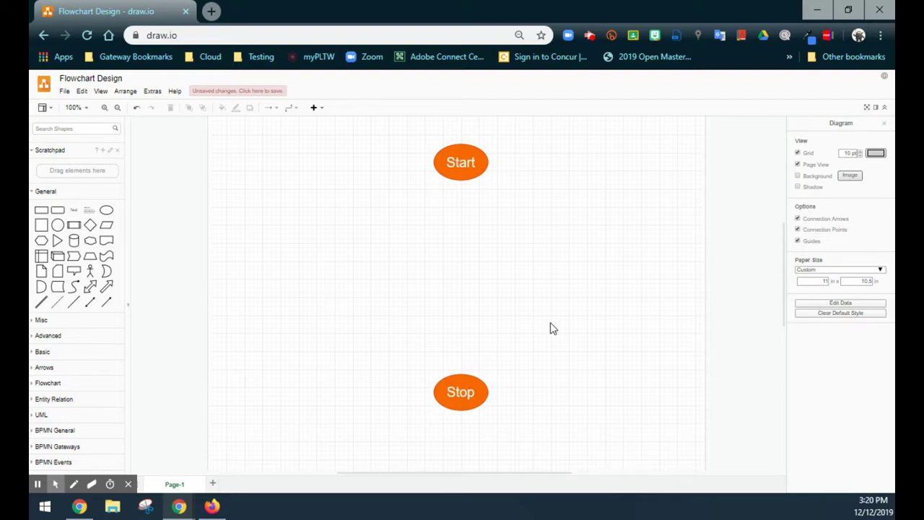
Place a diamond under Start labelled 'Is the Condition True?'
{"action": "left_click", "coordinate": [90, 230]}
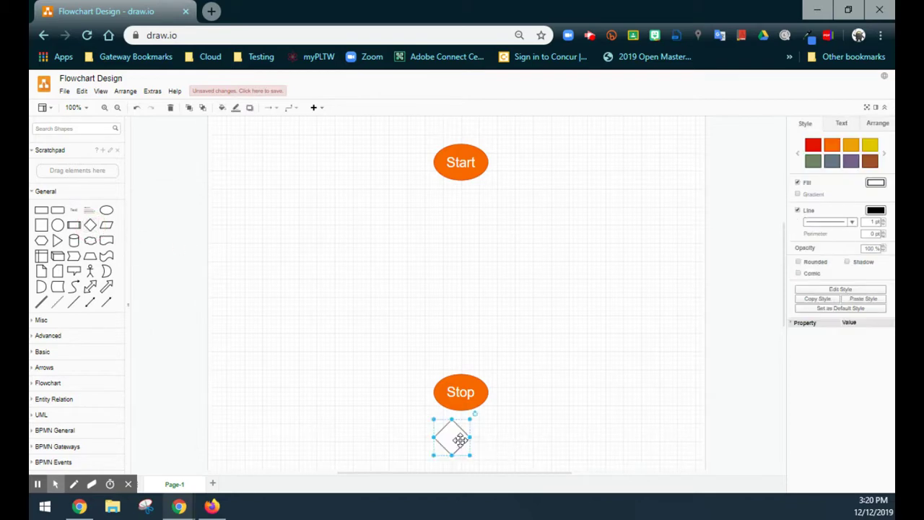
{"action": "left_click_drag", "start_coordinate": [465, 438], "coordinate": [511, 288]}
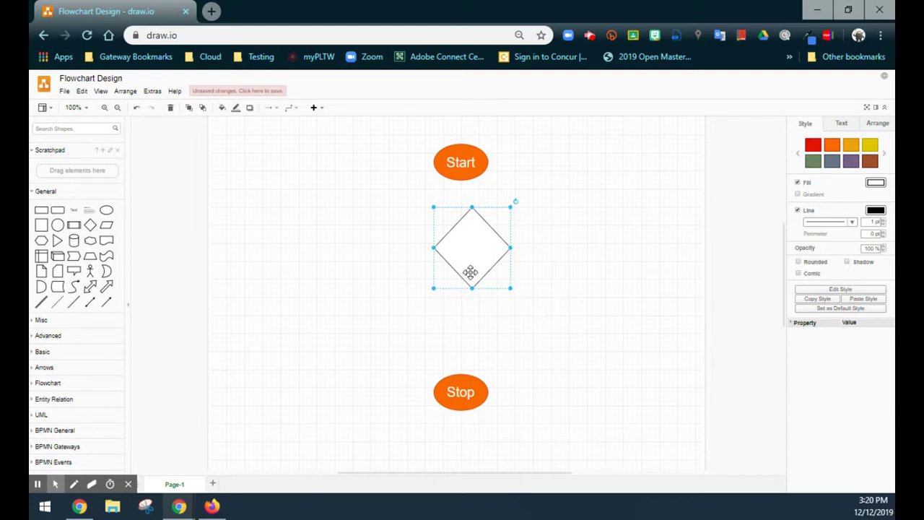
{"action": "left_click_drag", "start_coordinate": [477, 247], "coordinate": [491, 265]}
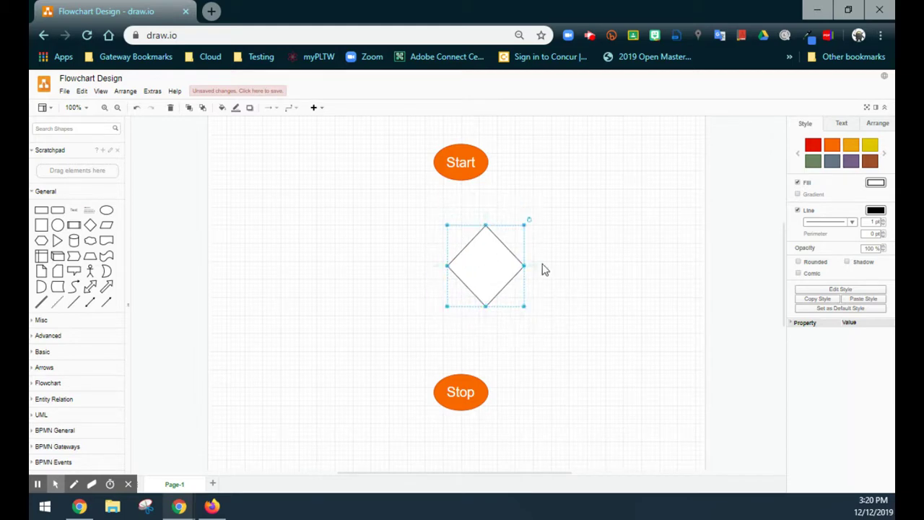
{"action": "double_click", "coordinate": [487, 270]}
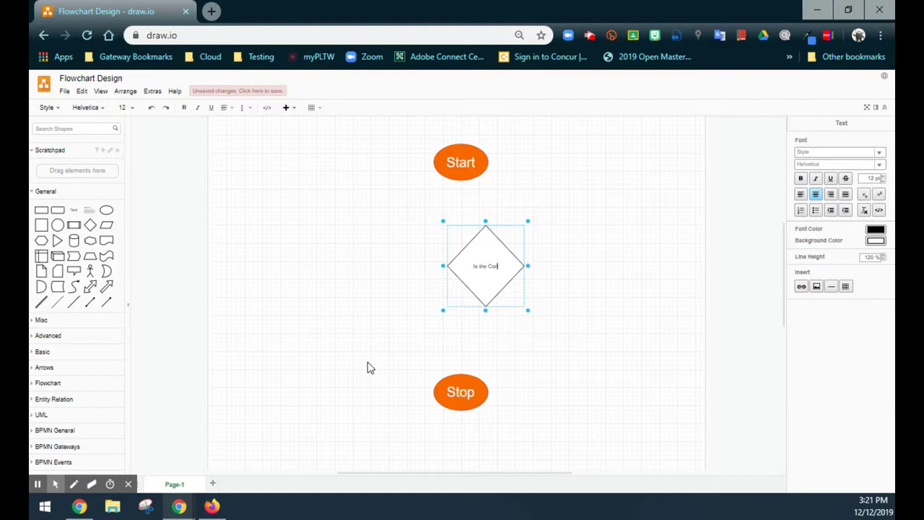
{"action": "type", "text": "Is the Condition True?"}
Increase the diamond's label font size to 27 pt
{"action": "double_click", "coordinate": [480, 271]}
{"action": "key", "text": "ctrl+a"}
{"action": "left_click", "coordinate": [885, 183]}
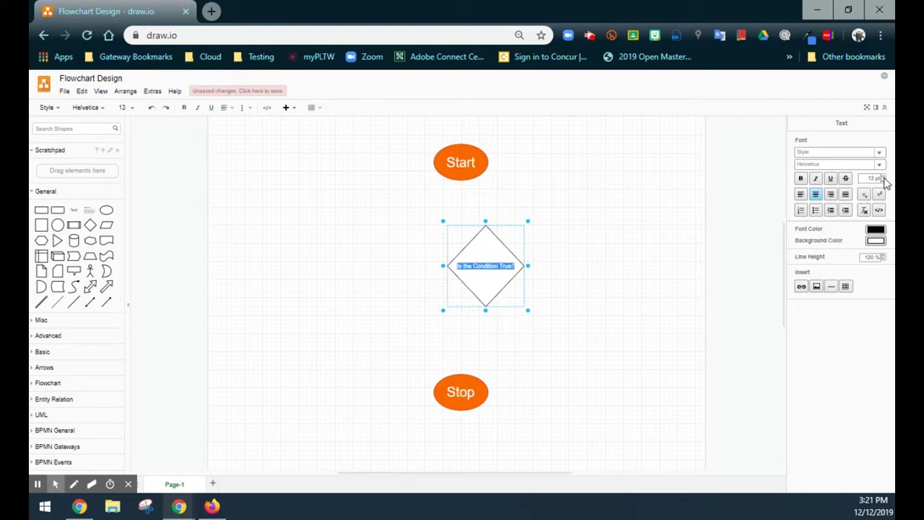
{"action": "left_click", "coordinate": [885, 183]}
{"action": "left_click", "coordinate": [886, 183]}
{"action": "left_click", "coordinate": [885, 183]}
{"action": "left_click", "coordinate": [885, 183]}
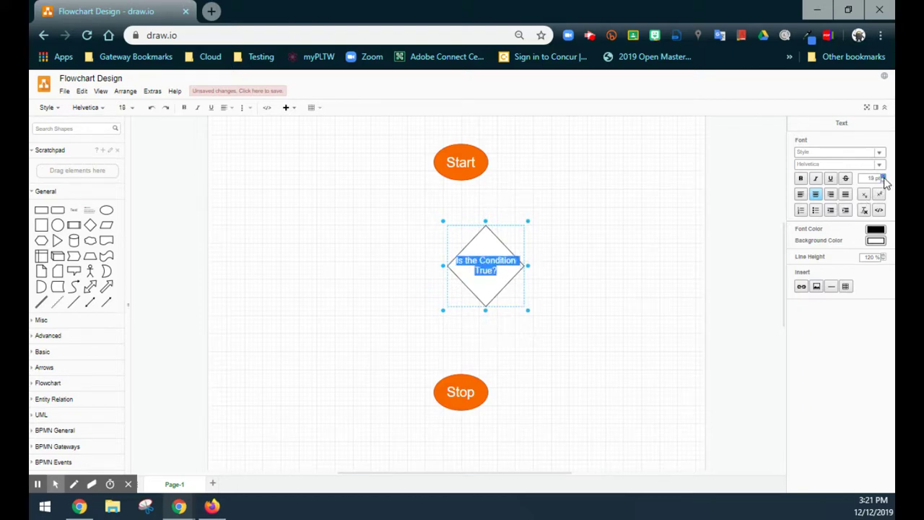
{"action": "left_click", "coordinate": [885, 182]}
{"action": "left_click", "coordinate": [885, 183]}
{"action": "left_click", "coordinate": [885, 183]}
{"action": "left_click", "coordinate": [885, 183]}
{"action": "left_click", "coordinate": [885, 183]}
{"action": "left_click", "coordinate": [885, 182]}
{"action": "left_click", "coordinate": [886, 182]}
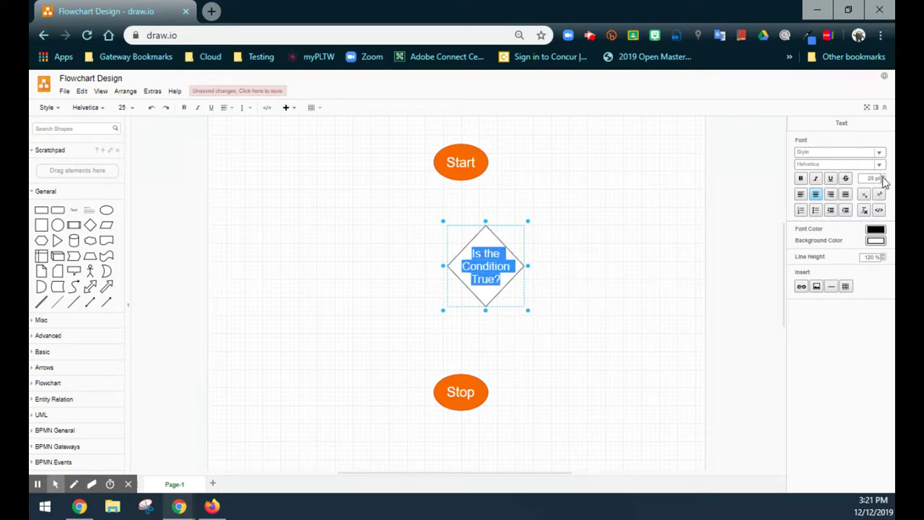
{"action": "left_click", "coordinate": [886, 183]}
{"action": "left_click", "coordinate": [883, 181]}
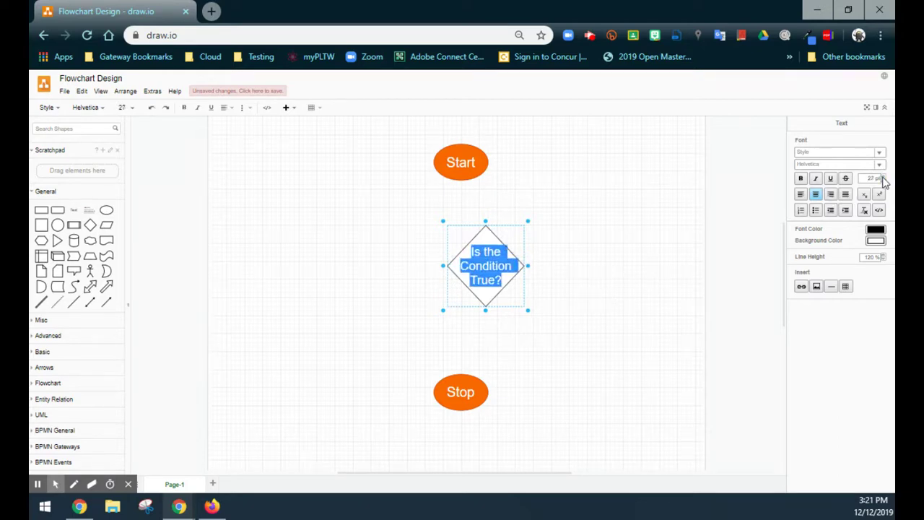
{"action": "left_click", "coordinate": [632, 309]}
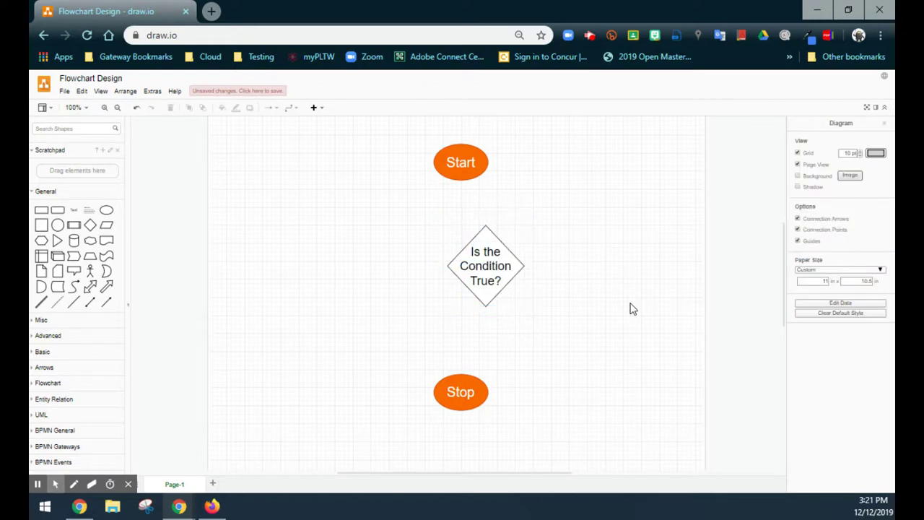
Fill the condition diamond with pastel green
{"action": "left_click", "coordinate": [499, 261]}
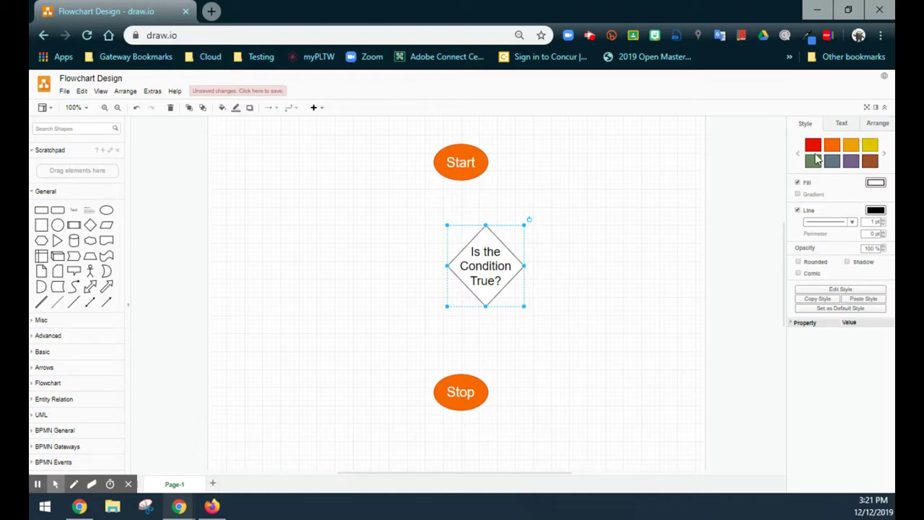
{"action": "left_click", "coordinate": [798, 153]}
{"action": "left_click", "coordinate": [798, 153]}
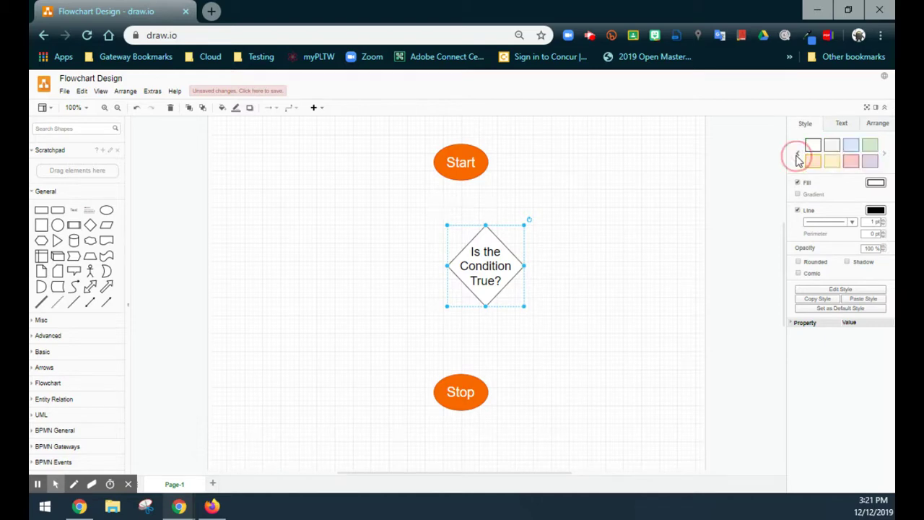
{"action": "left_click", "coordinate": [871, 148]}
{"action": "left_click", "coordinate": [570, 315]}
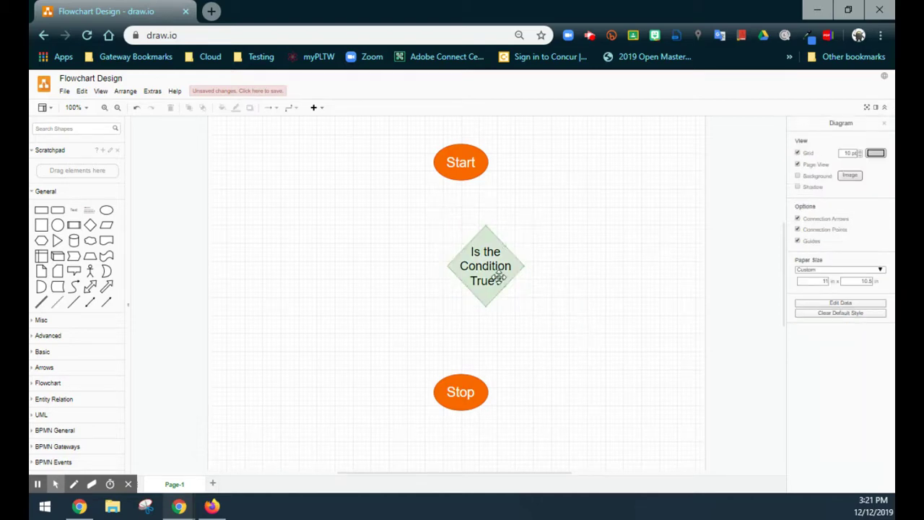
Move the green diamond up so it sits centred just below Start
{"action": "left_click_drag", "start_coordinate": [482, 274], "coordinate": [464, 250]}
{"action": "left_click", "coordinate": [547, 240]}
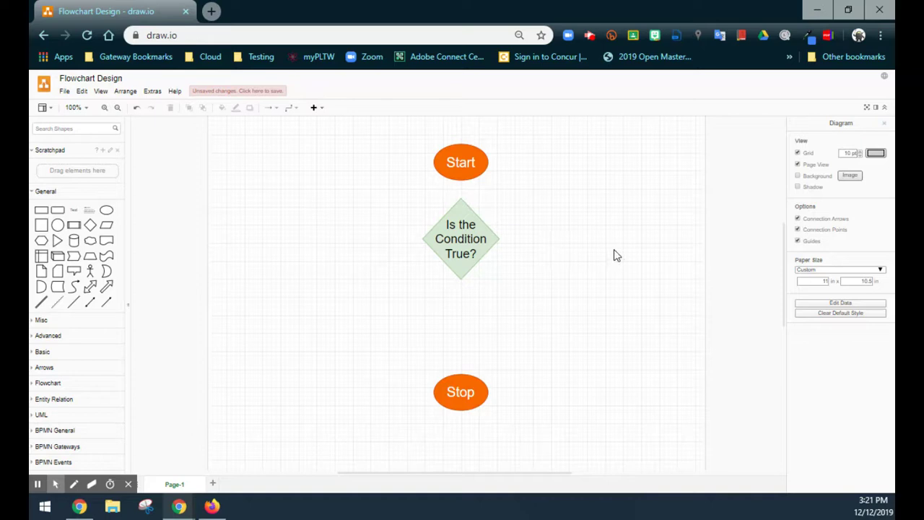
{"action": "left_click", "coordinate": [465, 167]}
{"action": "left_click", "coordinate": [466, 245]}
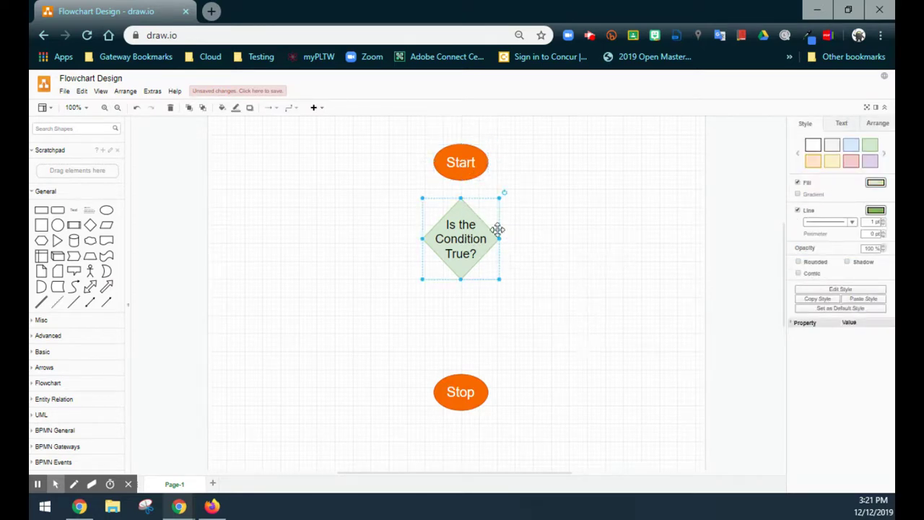
{"action": "left_click", "coordinate": [463, 167]}
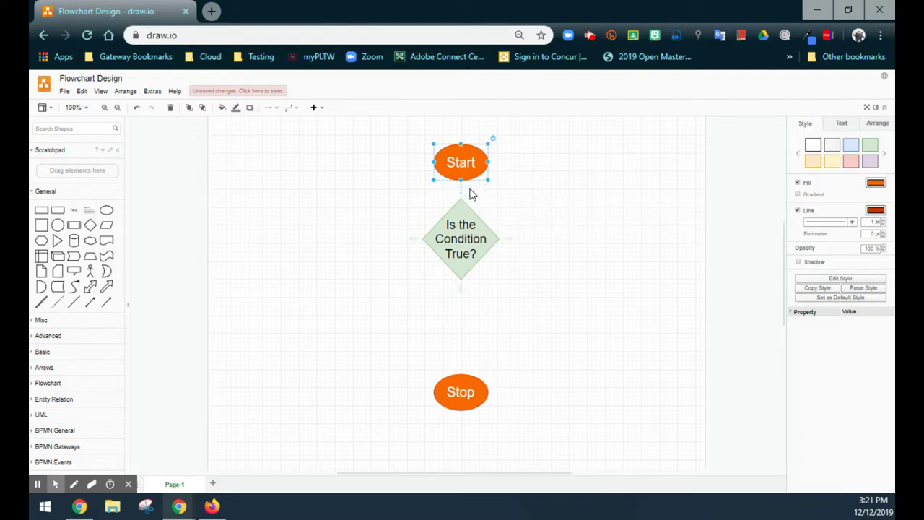
Draw a connector arrow from Start down to the diamond, then realign the diamond beneath Start
{"action": "left_click", "coordinate": [534, 191]}
{"action": "left_click", "coordinate": [468, 163]}
{"action": "left_click_drag", "start_coordinate": [462, 187], "coordinate": [461, 216]}
{"action": "left_click", "coordinate": [545, 261]}
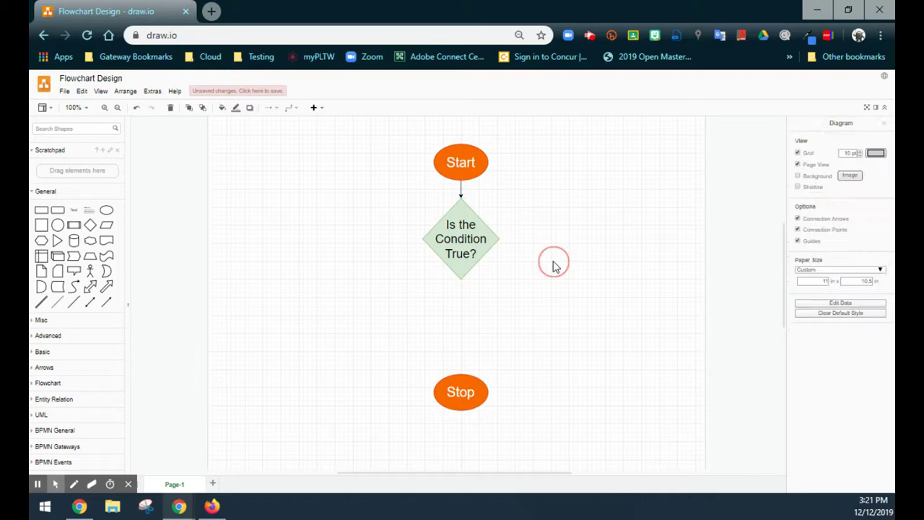
{"action": "mouse_move", "coordinate": [469, 248]}
{"action": "left_mouse_down"}
{"action": "mouse_move", "coordinate": [683, 299]}
{"action": "mouse_move", "coordinate": [505, 288]}
{"action": "mouse_move", "coordinate": [361, 340]}
{"action": "mouse_move", "coordinate": [292, 299]}
{"action": "mouse_move", "coordinate": [433, 291]}
{"action": "mouse_move", "coordinate": [473, 250]}
{"action": "mouse_move", "coordinate": [471, 238]}
{"action": "left_mouse_up"}
{"action": "left_click", "coordinate": [581, 250]}
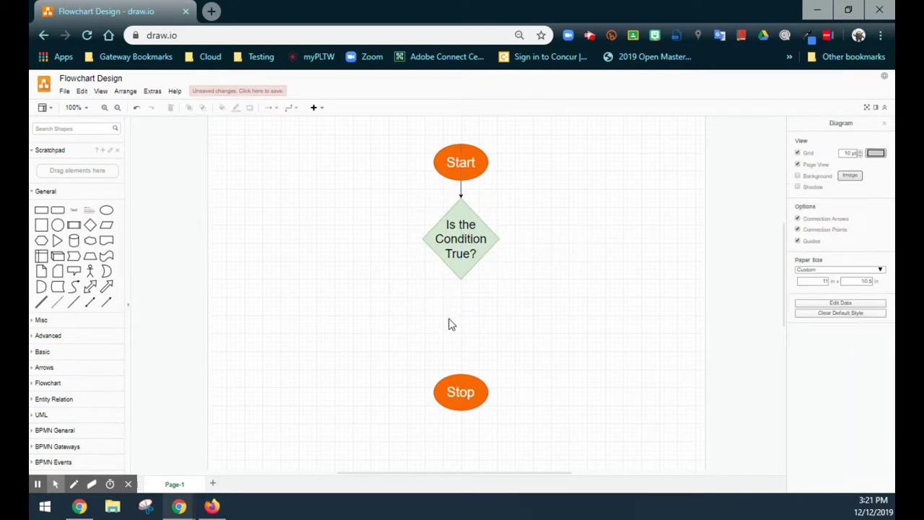
{"action": "mouse_move", "coordinate": [107, 308]}
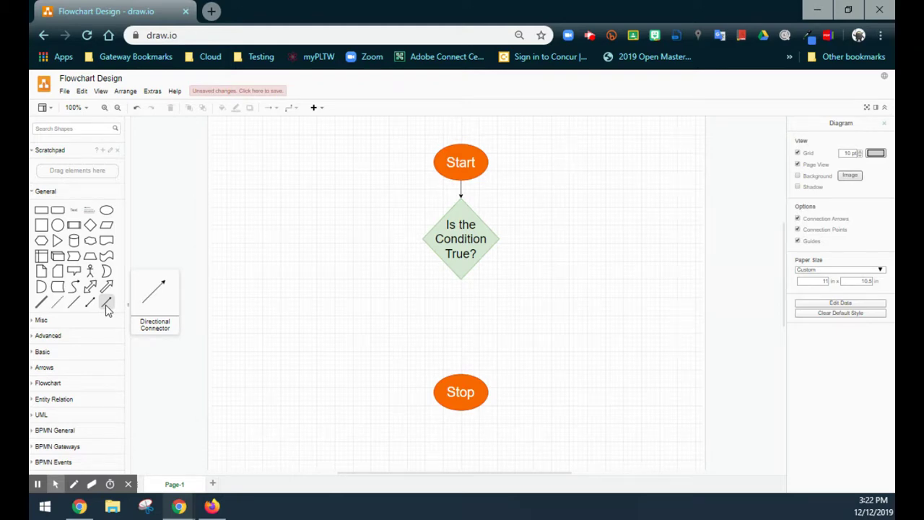
Add a rounded rectangle right of the diamond labelled 'Statement 1' in 25 pt text
{"action": "left_click", "coordinate": [327, 298]}
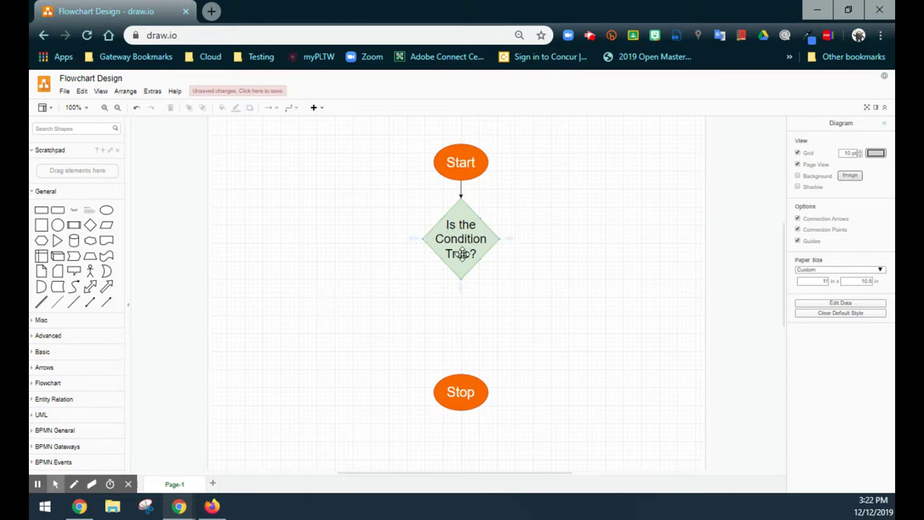
{"action": "left_click", "coordinate": [58, 209]}
{"action": "left_click_drag", "start_coordinate": [440, 442], "coordinate": [551, 315]}
{"action": "double_click", "coordinate": [557, 296]}
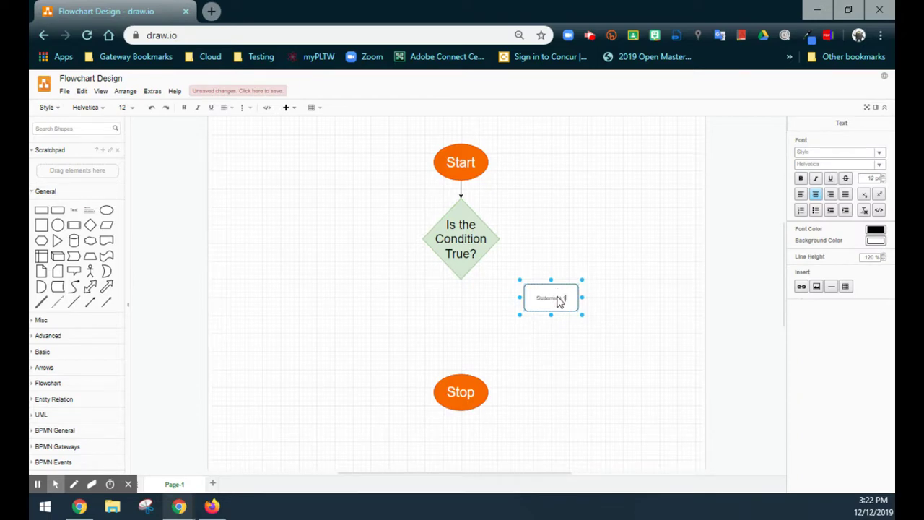
{"action": "key", "text": "ctrl+a"}
{"action": "left_click", "coordinate": [874, 179]}
{"action": "double_click", "coordinate": [872, 178]}
{"action": "key", "text": "Return"}
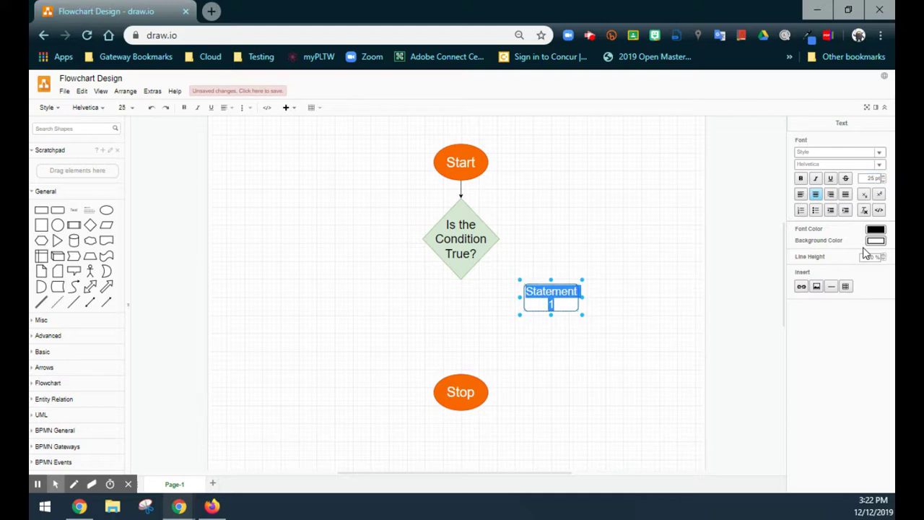
{"action": "left_click", "coordinate": [607, 355]}
Widen the Statement 1 box so its label fits on one line, and fill it orange
{"action": "left_click", "coordinate": [553, 306]}
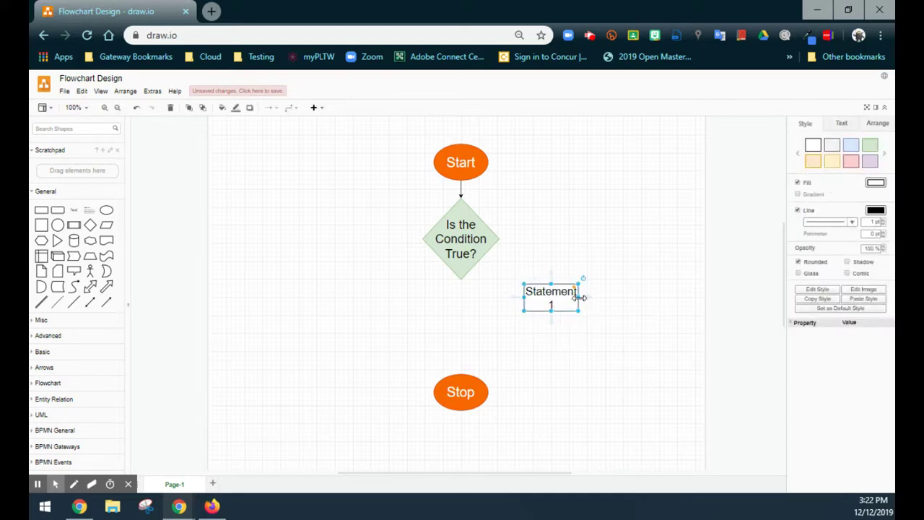
{"action": "left_click_drag", "start_coordinate": [580, 297], "coordinate": [597, 298]}
{"action": "left_click", "coordinate": [598, 352]}
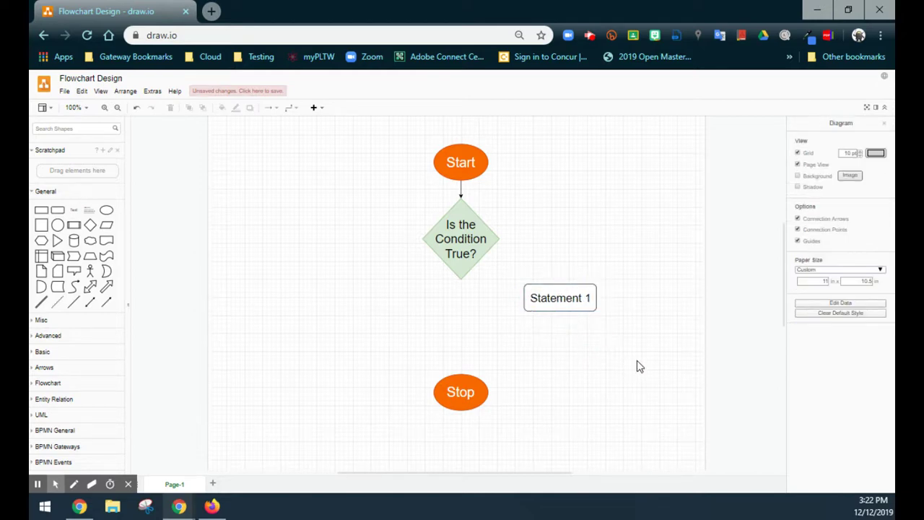
{"action": "left_click", "coordinate": [553, 298]}
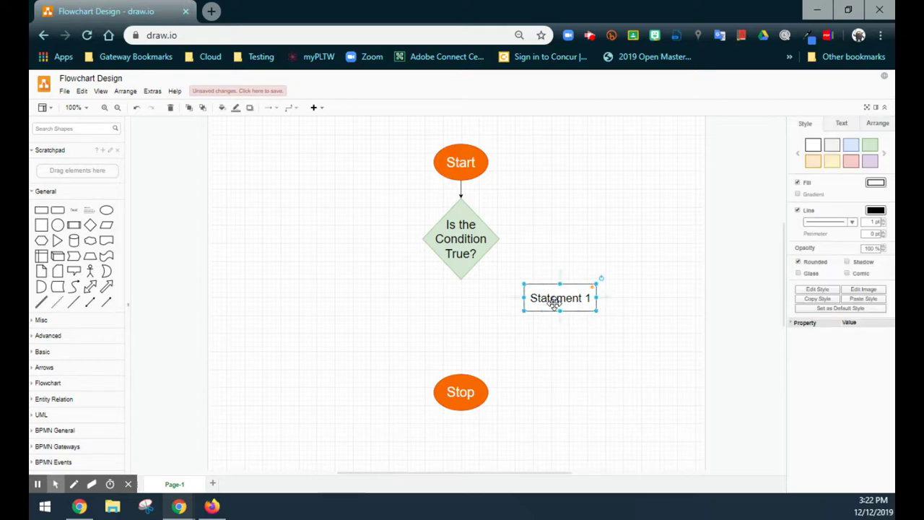
{"action": "left_click", "coordinate": [811, 162]}
{"action": "left_click", "coordinate": [582, 419]}
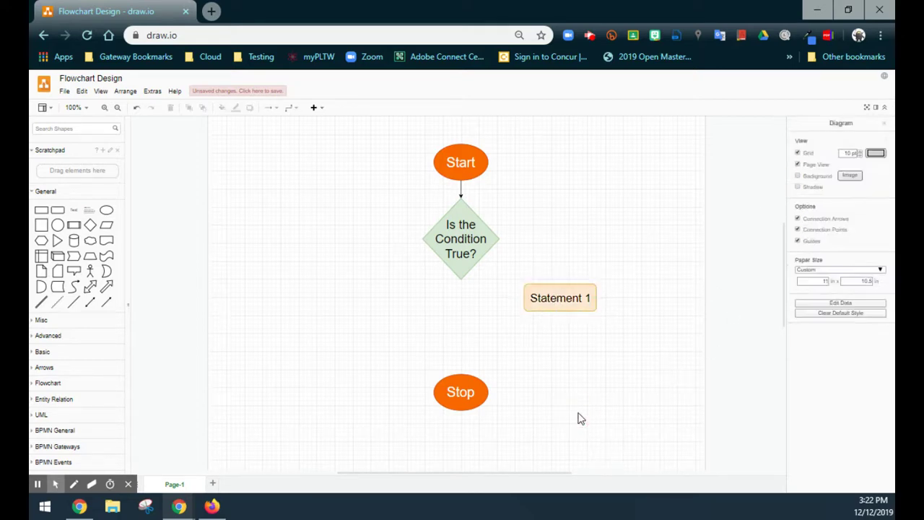
Duplicate the box as 'Statement 2', placing Statement 1 right and Statement 2 left of the diamond
{"action": "left_click", "coordinate": [576, 306]}
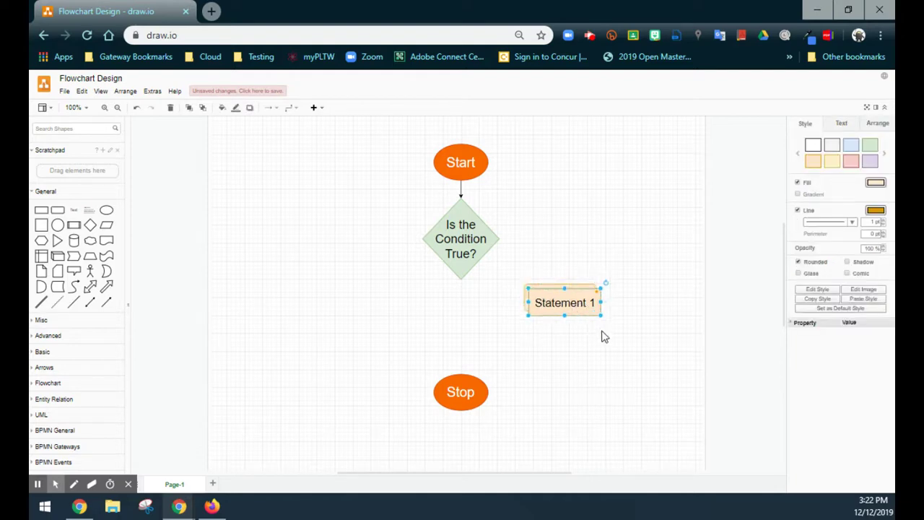
{"action": "left_click_drag", "start_coordinate": [591, 306], "coordinate": [583, 353]}
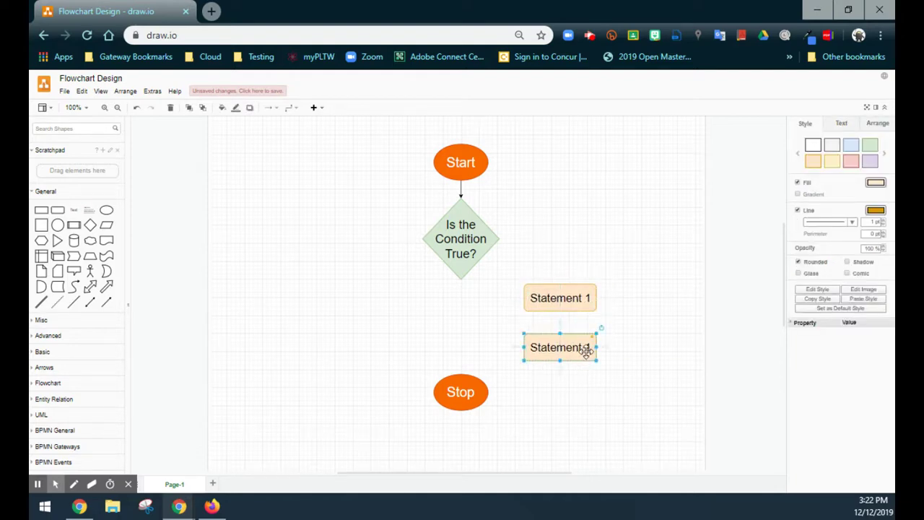
{"action": "double_click", "coordinate": [586, 350]}
{"action": "left_click", "coordinate": [590, 349]}
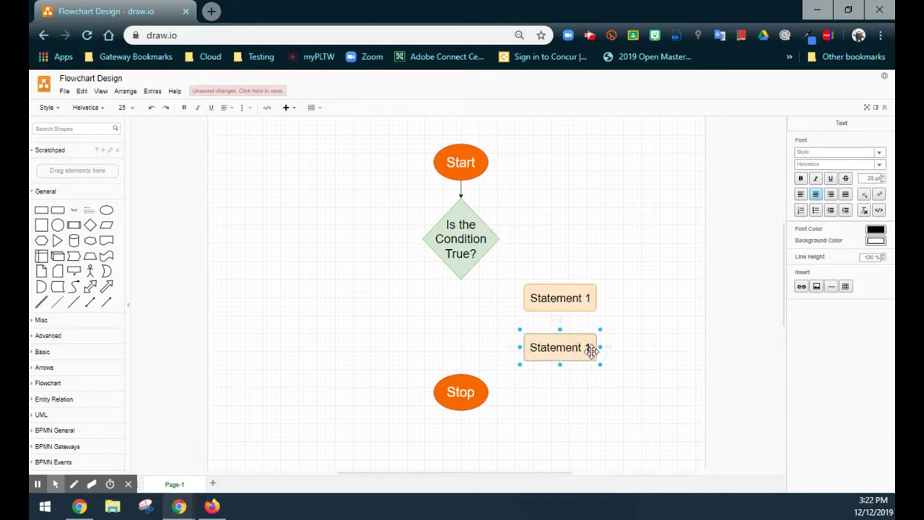
{"action": "key", "text": "BackSpace"}
{"action": "type", "text": "2"}
{"action": "left_click", "coordinate": [602, 395]}
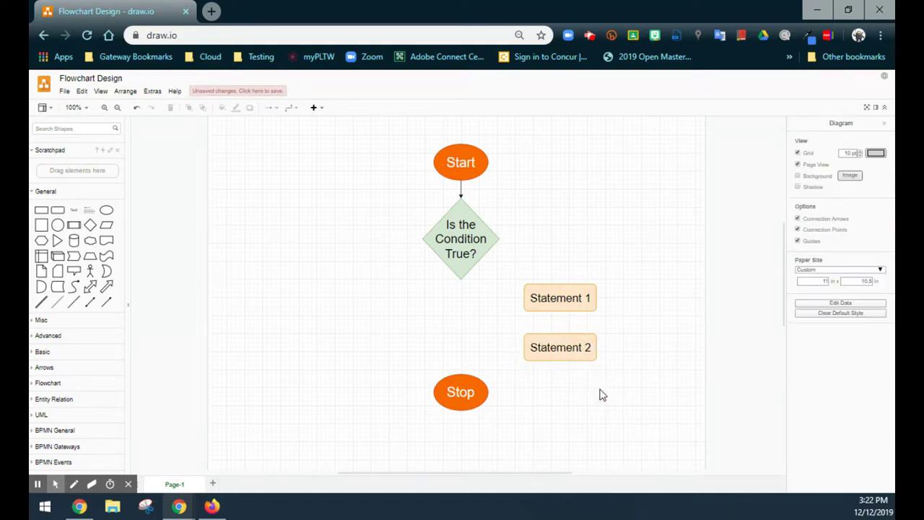
{"action": "left_click_drag", "start_coordinate": [562, 304], "coordinate": [571, 281]}
{"action": "left_click_drag", "start_coordinate": [557, 355], "coordinate": [349, 284]}
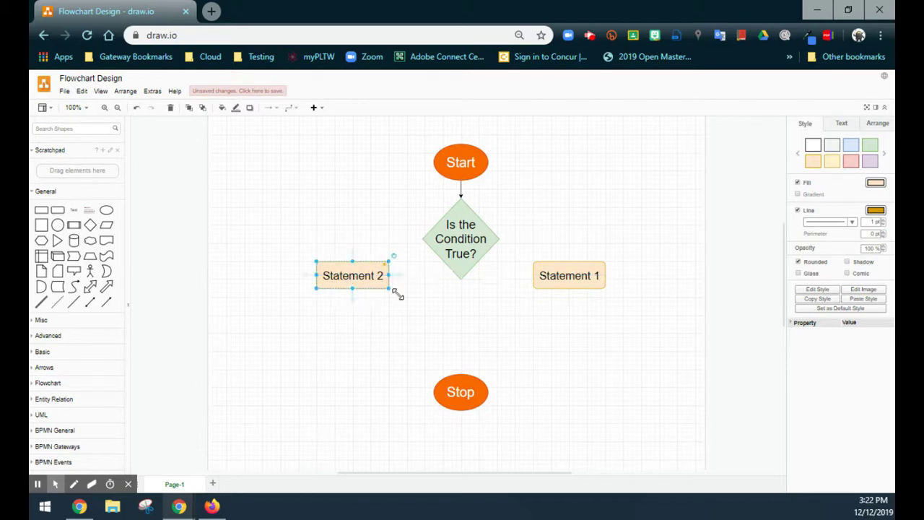
{"action": "left_click", "coordinate": [559, 320]}
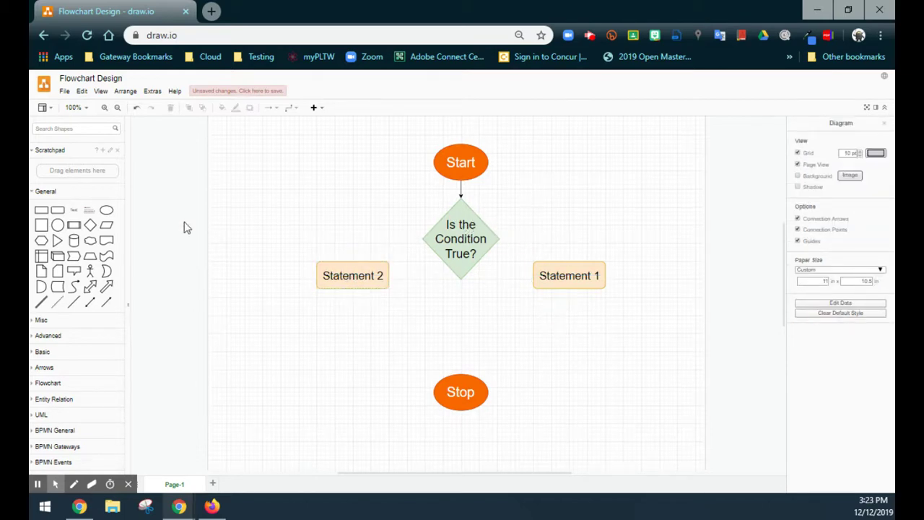
Place a Yes text label beside the condition diamond and make it bold
{"action": "left_click", "coordinate": [76, 214]}
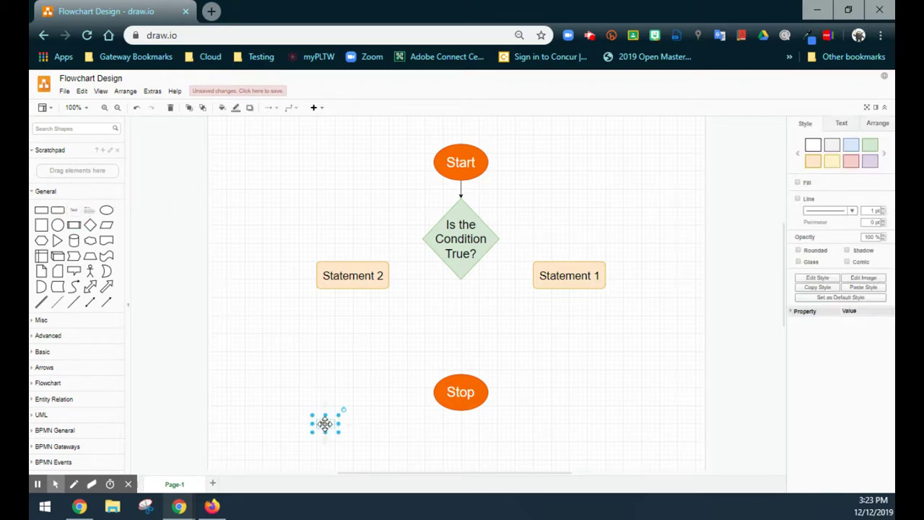
{"action": "left_click_drag", "start_coordinate": [324, 423], "coordinate": [556, 192]}
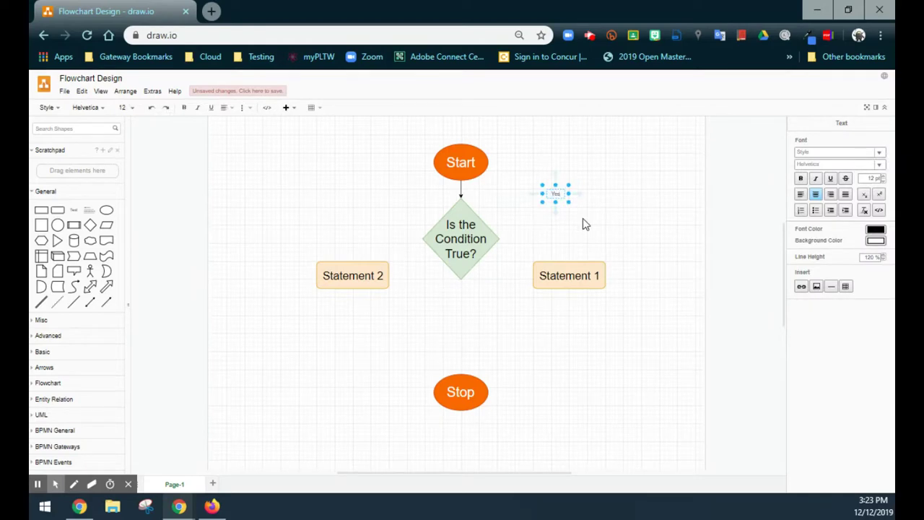
{"action": "double_click", "coordinate": [555, 194]}
{"action": "key", "text": "ctrl+b"}
Color the Yes label green (4D9900)
{"action": "scroll", "coordinate": [882, 178], "scroll_direction": "up", "scroll_amount": 8}
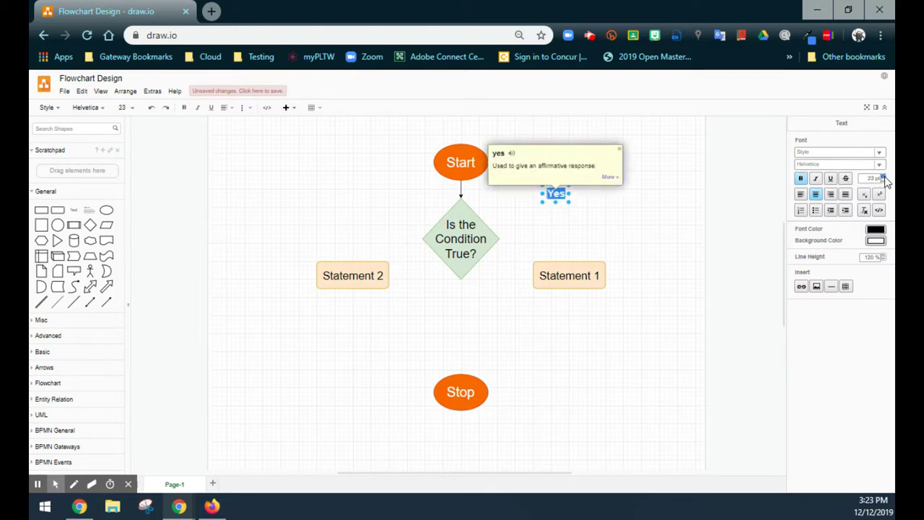
{"action": "scroll", "coordinate": [886, 179], "scroll_direction": "up", "scroll_amount": 2}
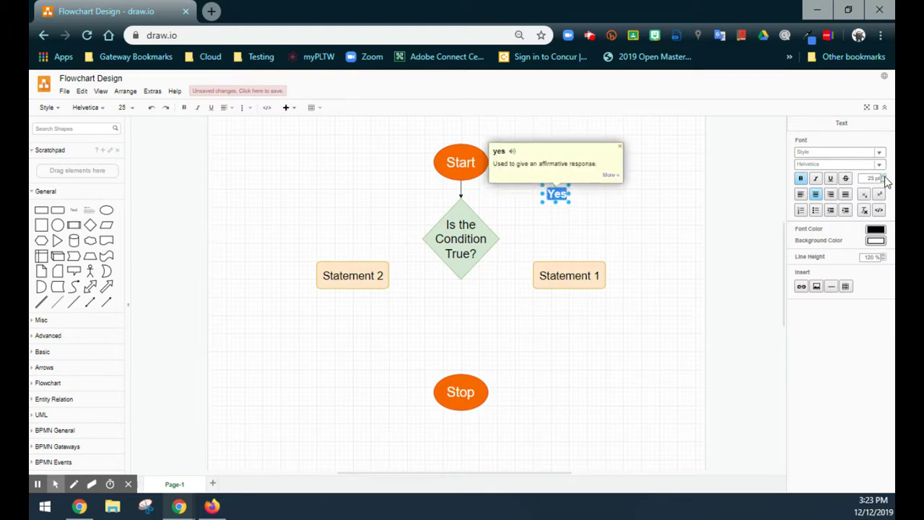
{"action": "left_click", "coordinate": [875, 231]}
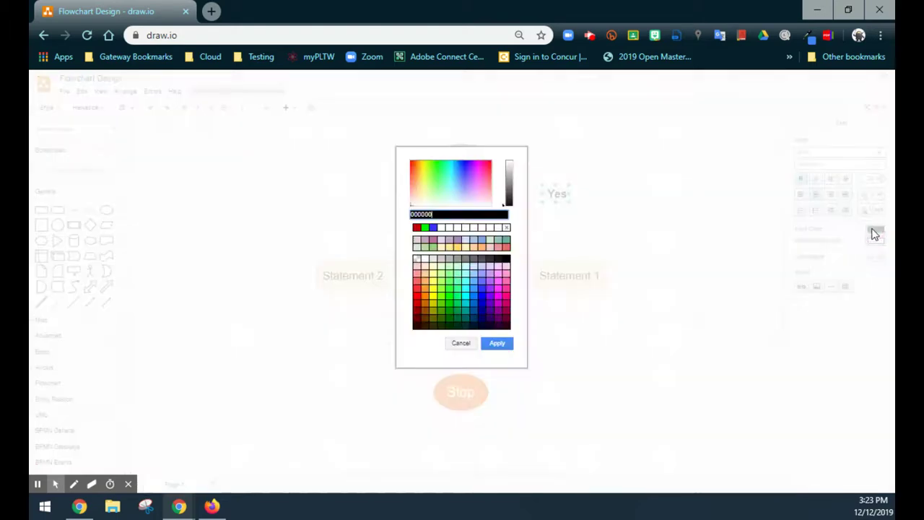
{"action": "left_click", "coordinate": [442, 313]}
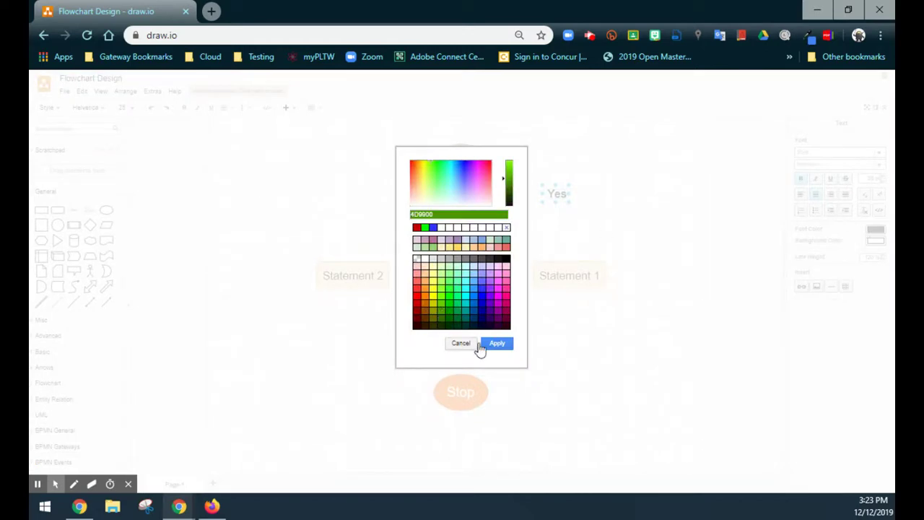
{"action": "left_click", "coordinate": [483, 344]}
{"action": "left_click", "coordinate": [634, 234]}
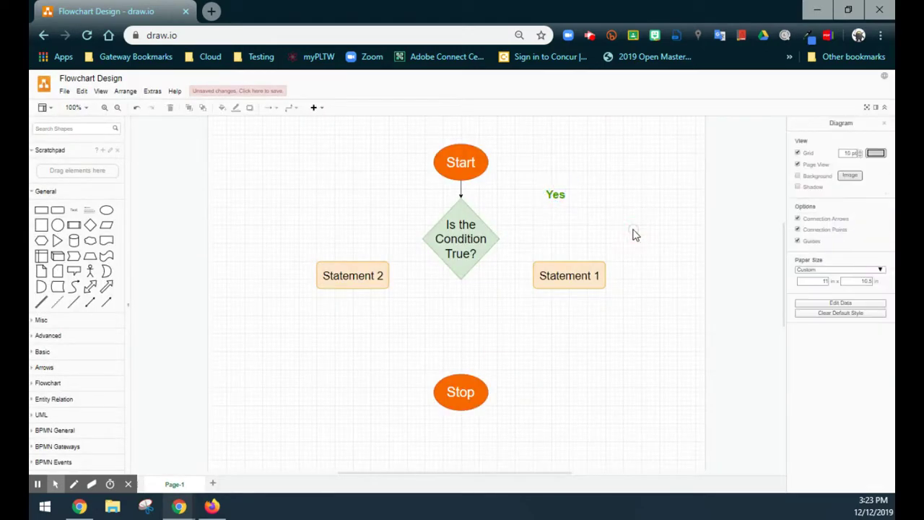
{"action": "left_click", "coordinate": [554, 195]}
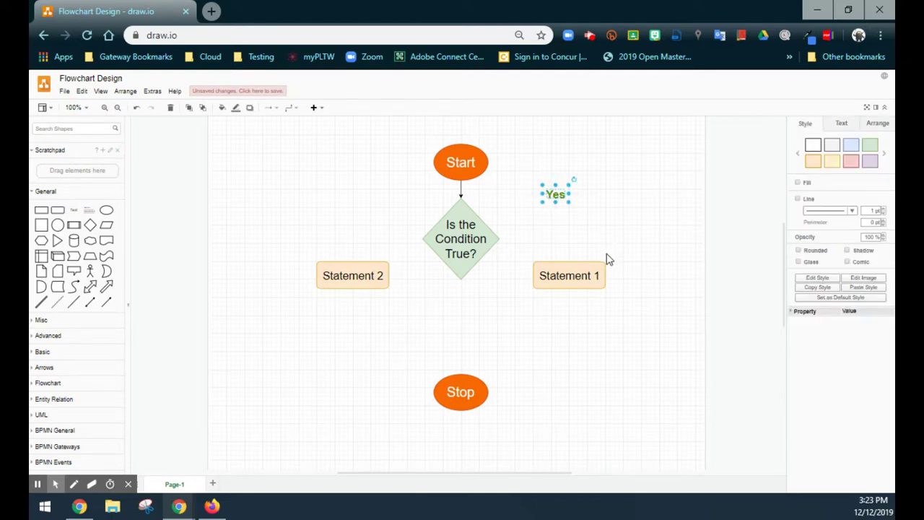
Turn a copied label left of the diamond into a red 'No' label
{"action": "left_click_drag", "start_coordinate": [547, 203], "coordinate": [343, 221]}
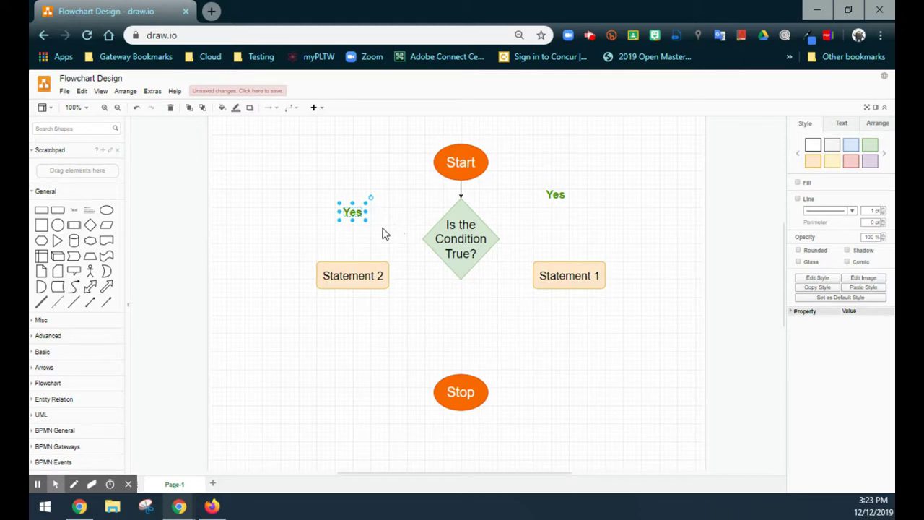
{"action": "double_click", "coordinate": [351, 219]}
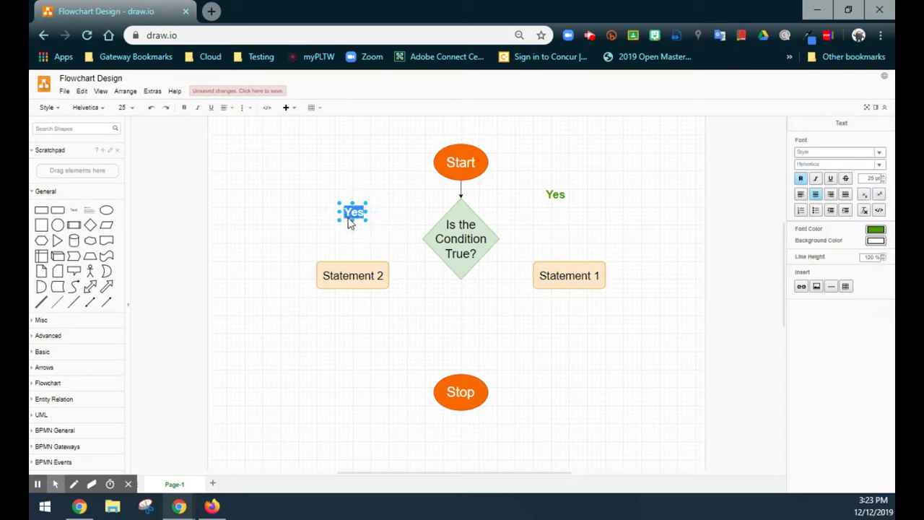
{"action": "type", "text": "No"}
{"action": "double_click", "coordinate": [353, 212]}
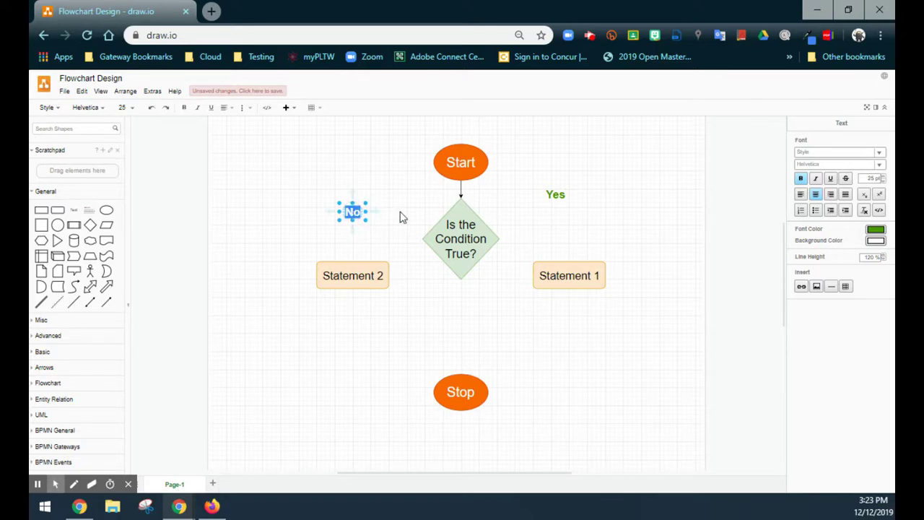
{"action": "left_click", "coordinate": [876, 231]}
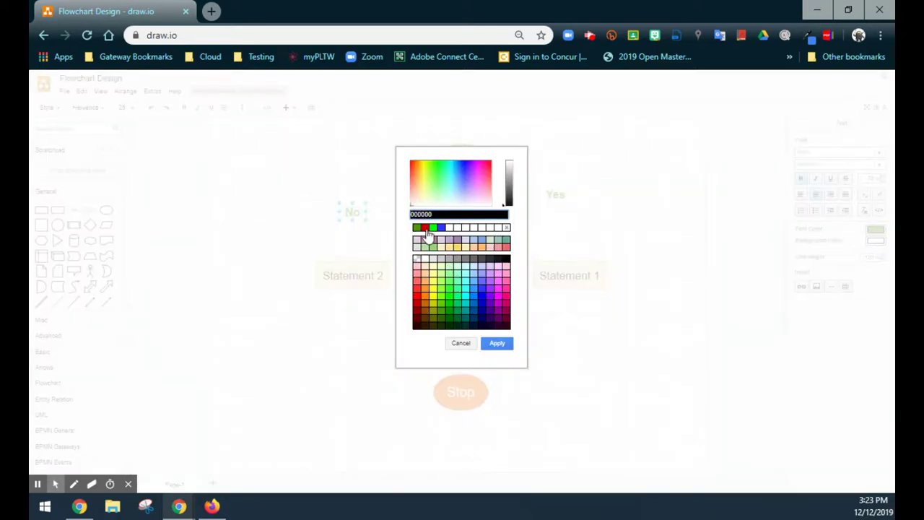
{"action": "left_click", "coordinate": [425, 229]}
{"action": "left_click", "coordinate": [497, 343]}
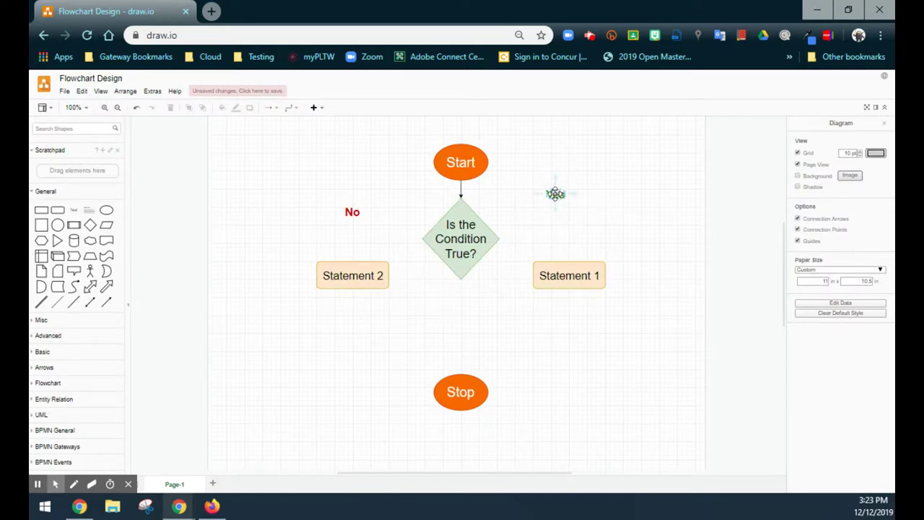
Lower the Yes and No labels to sit just above Statement 1 and Statement 2
{"action": "left_click_drag", "start_coordinate": [557, 192], "coordinate": [566, 231]}
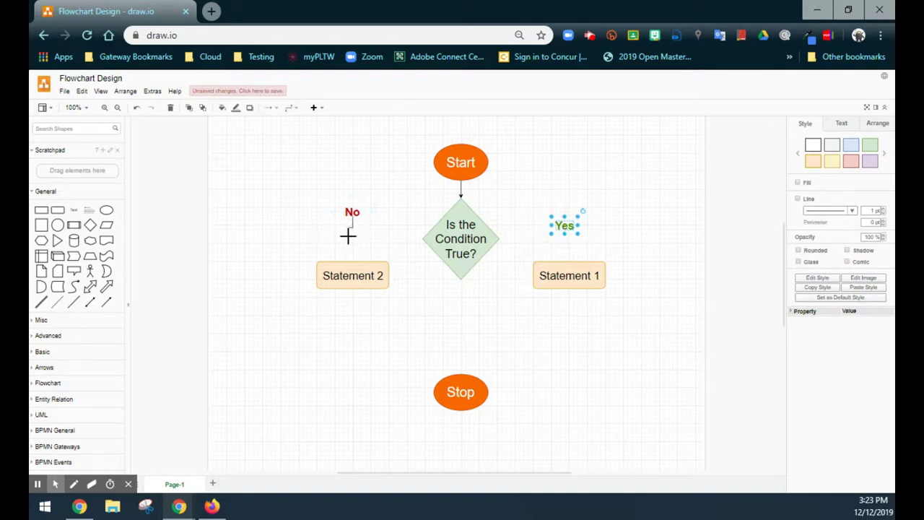
{"action": "left_click", "coordinate": [390, 249]}
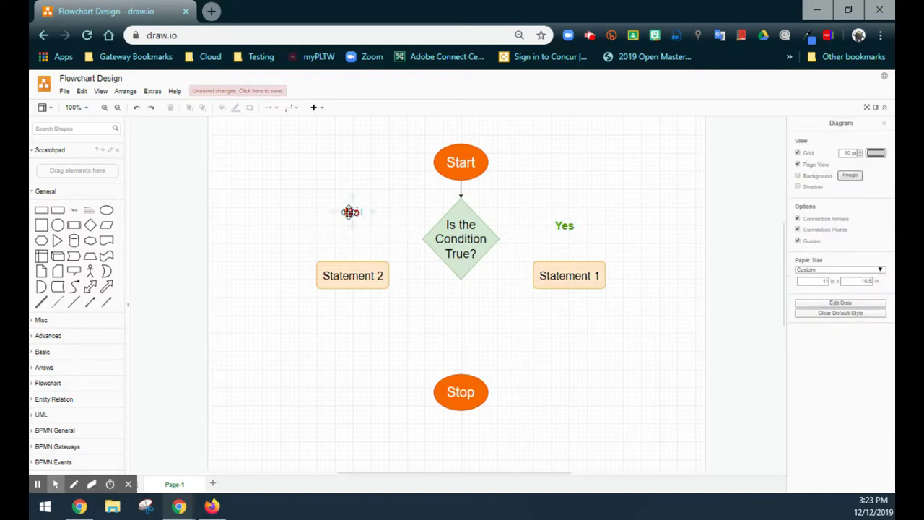
{"action": "left_click_drag", "start_coordinate": [350, 212], "coordinate": [351, 232]}
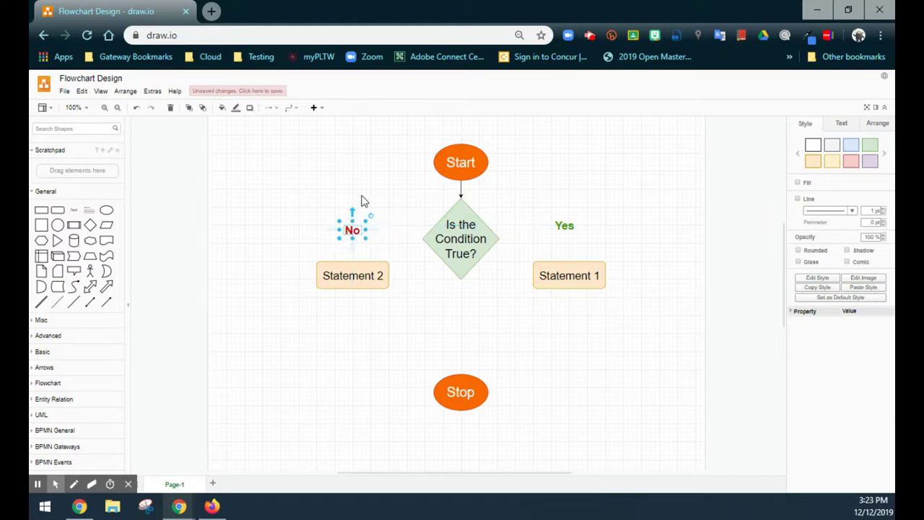
{"action": "left_click", "coordinate": [512, 239]}
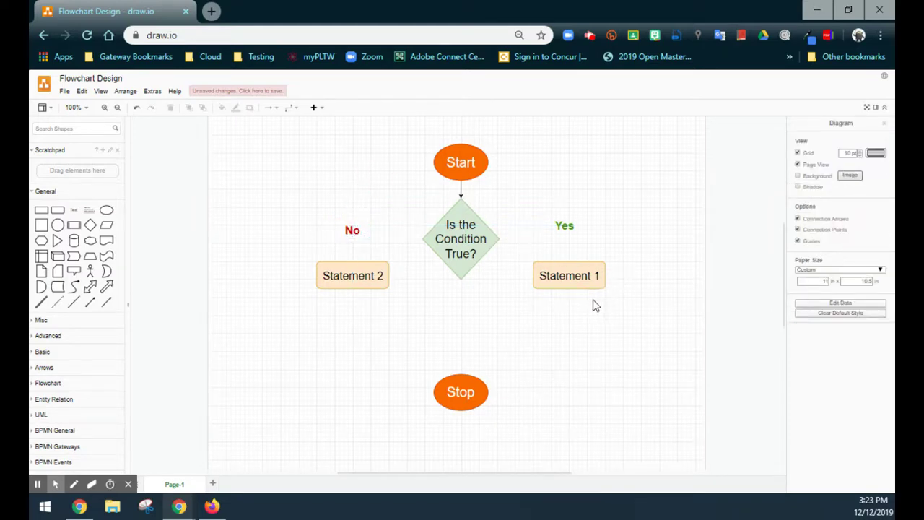
{"action": "left_click", "coordinate": [463, 249]}
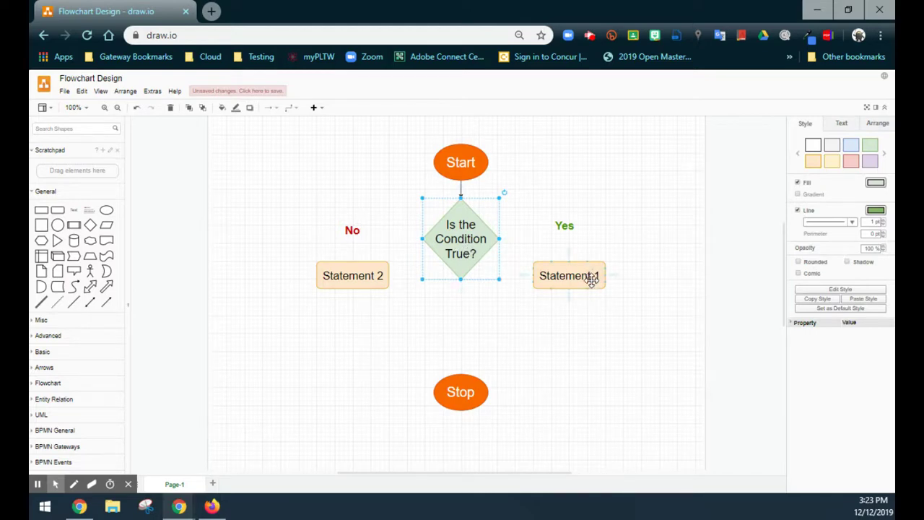
Add a directional connector from the General palette, undoing an unwanted bend
{"action": "left_click", "coordinate": [588, 320]}
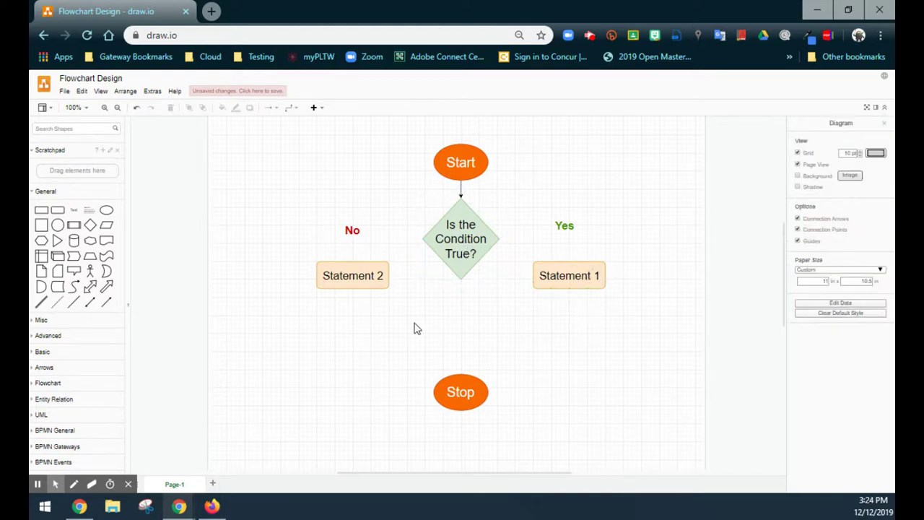
{"action": "left_click", "coordinate": [107, 307]}
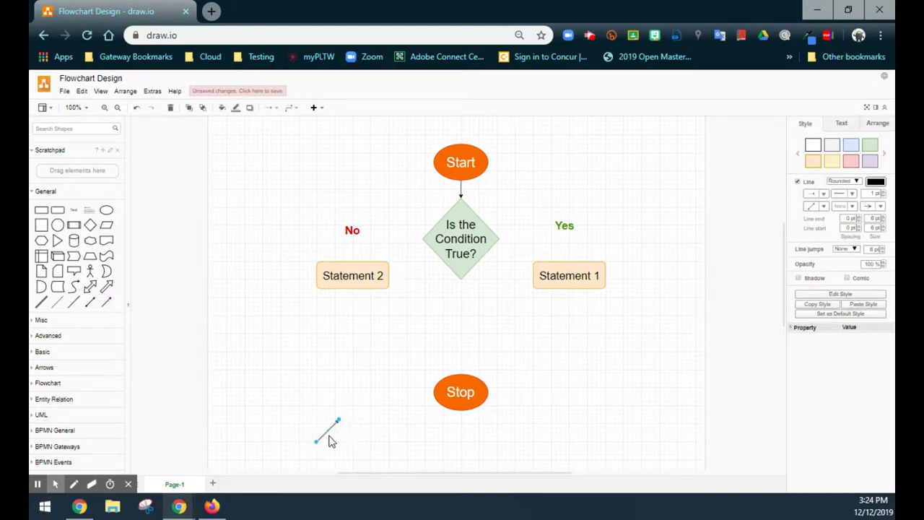
{"action": "left_click_drag", "start_coordinate": [326, 431], "coordinate": [348, 360]}
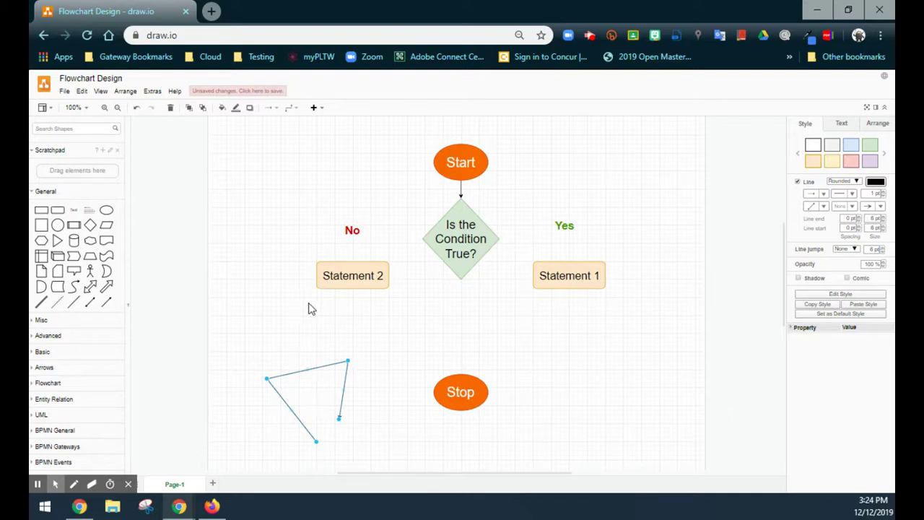
{"action": "key", "text": "ctrl+z"}
{"action": "key", "text": "ctrl+z"}
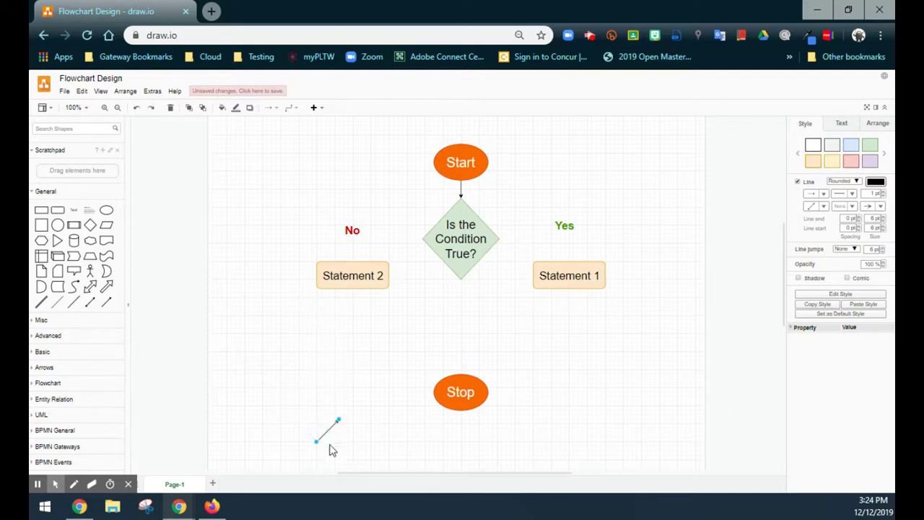
Attach the arrow from the diamond's right corner to Statement 1 and bend it into an elbow
{"action": "left_click_drag", "start_coordinate": [316, 443], "coordinate": [500, 244]}
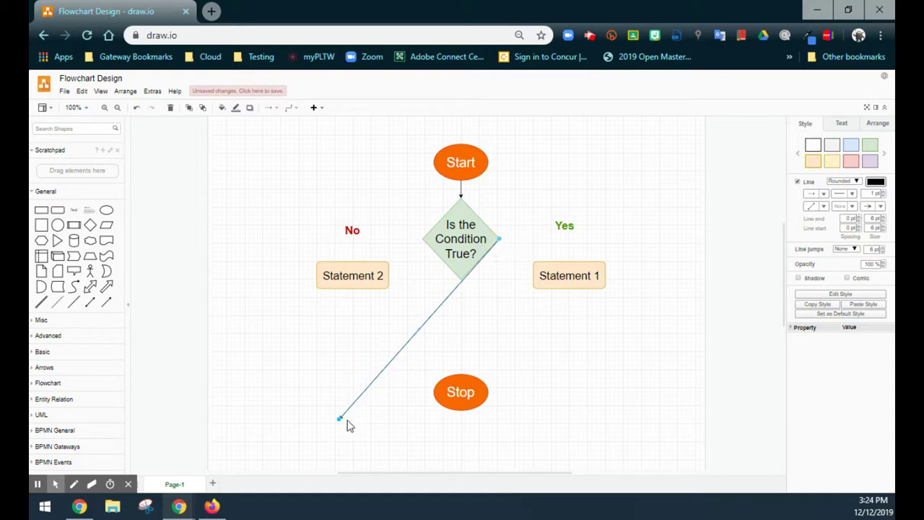
{"action": "left_click_drag", "start_coordinate": [341, 420], "coordinate": [615, 345]}
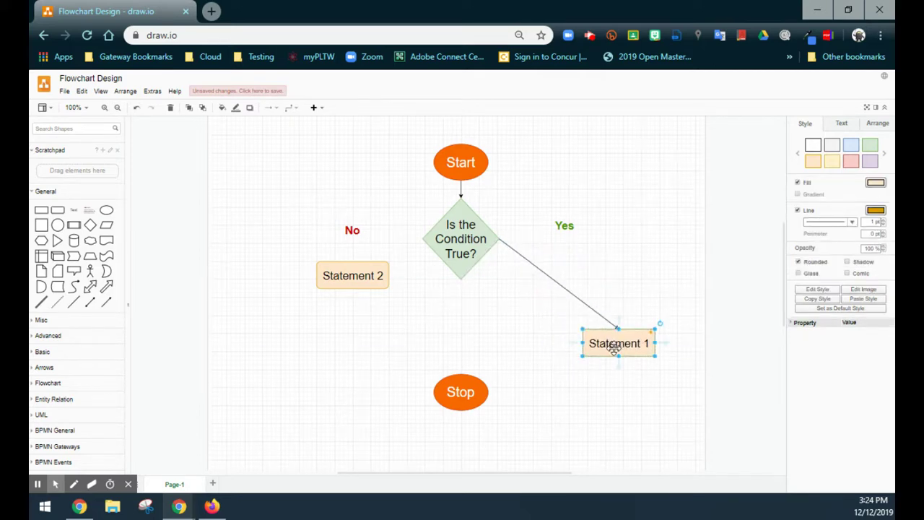
{"action": "key", "text": "ctrl+z"}
{"action": "key", "text": "ctrl+z"}
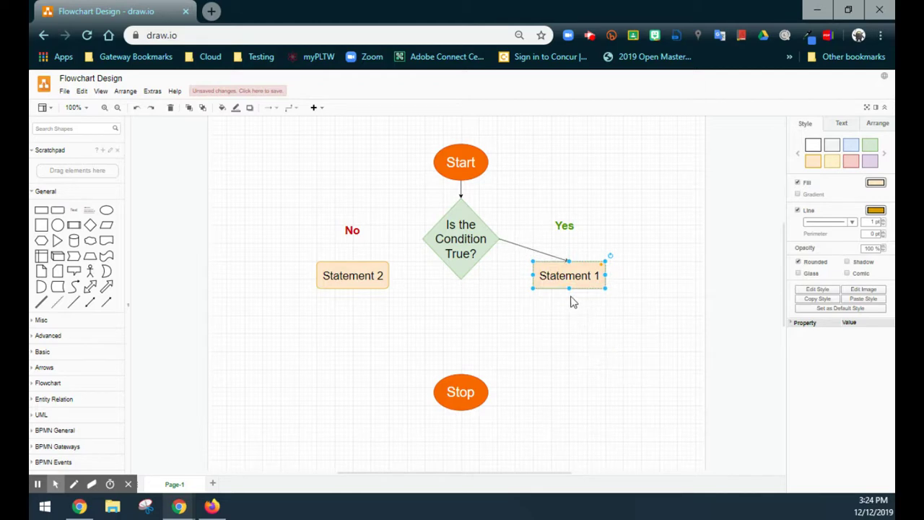
{"action": "left_click", "coordinate": [506, 263]}
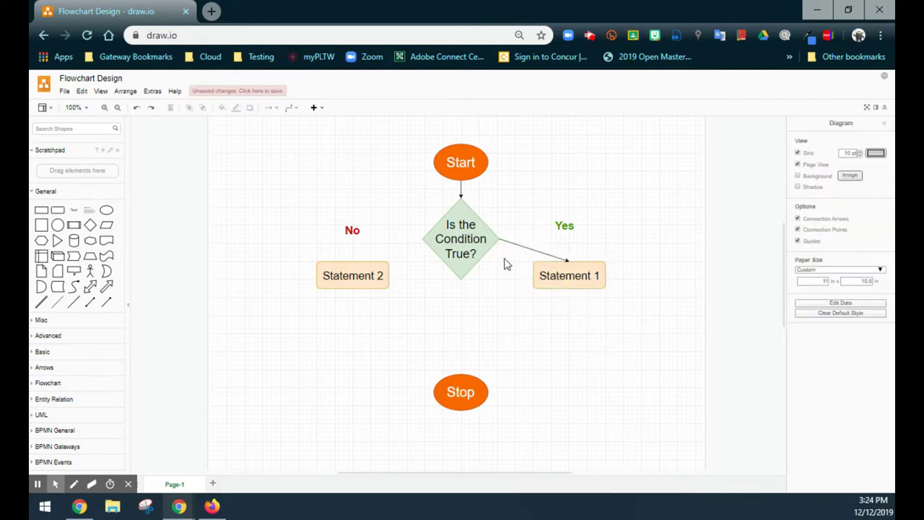
{"action": "left_click", "coordinate": [515, 243]}
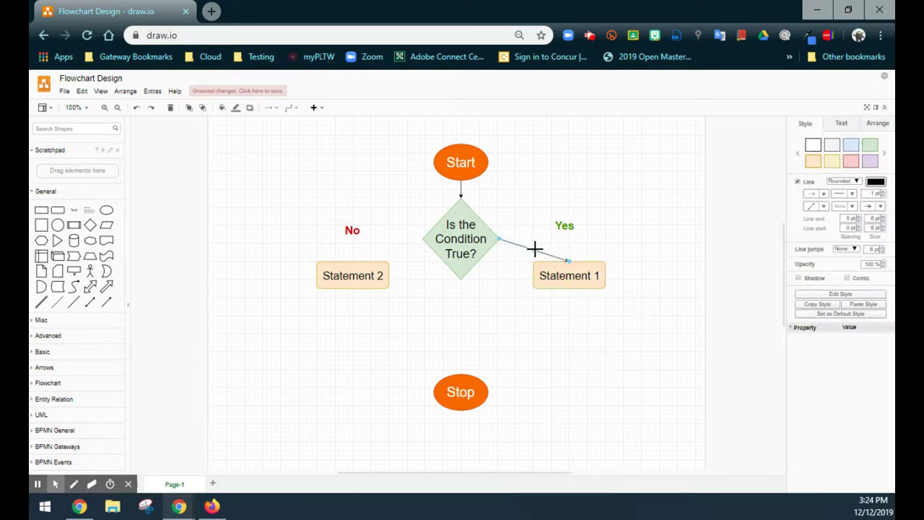
{"action": "left_click_drag", "start_coordinate": [535, 249], "coordinate": [569, 246]}
{"action": "left_click", "coordinate": [699, 244]}
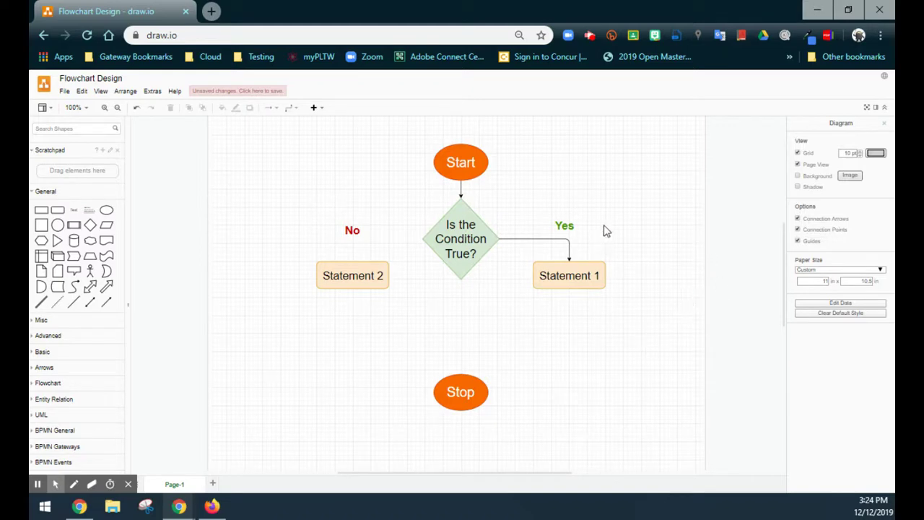
Shift Yes toward the diamond and run an elbow arrow from its left corner to Statement 2
{"action": "left_click_drag", "start_coordinate": [563, 225], "coordinate": [536, 230]}
{"action": "left_click", "coordinate": [448, 315]}
{"action": "left_click", "coordinate": [106, 301]}
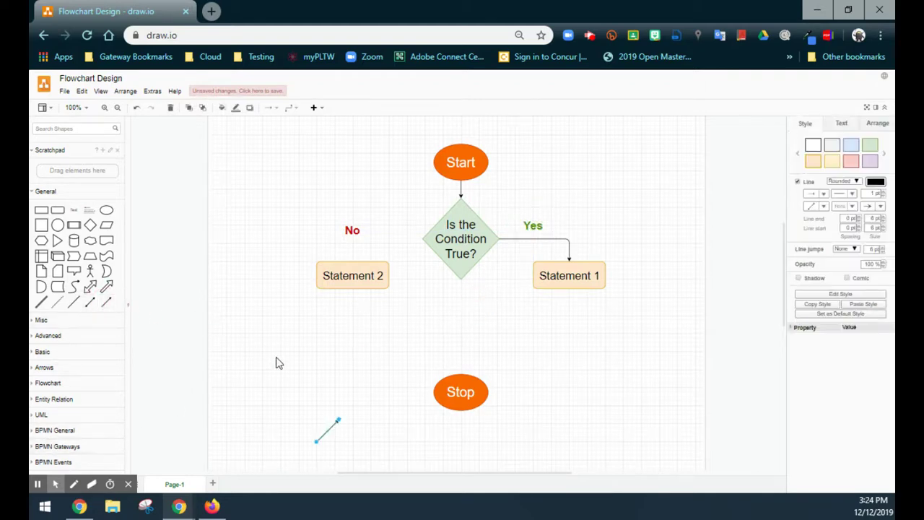
{"action": "left_click_drag", "start_coordinate": [338, 420], "coordinate": [423, 239]}
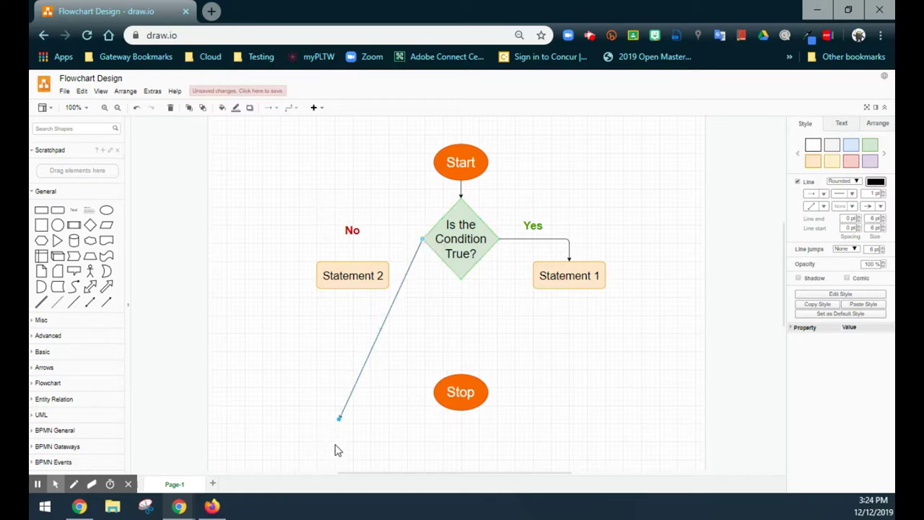
{"action": "left_click_drag", "start_coordinate": [339, 422], "coordinate": [381, 233]}
{"action": "key", "text": "Escape"}
{"action": "left_click", "coordinate": [382, 190]}
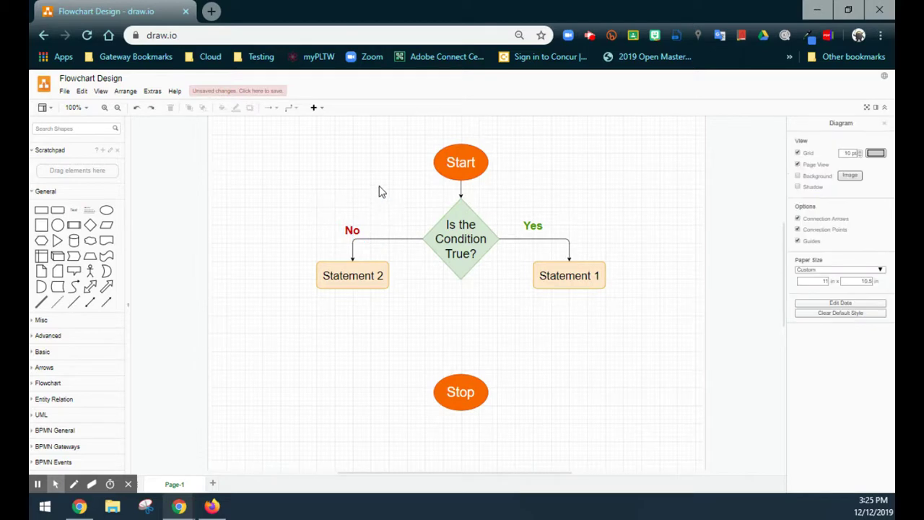
Move the No label right, closer to the diamond
{"action": "left_click", "coordinate": [352, 229]}
{"action": "left_click_drag", "start_coordinate": [351, 229], "coordinate": [389, 230]}
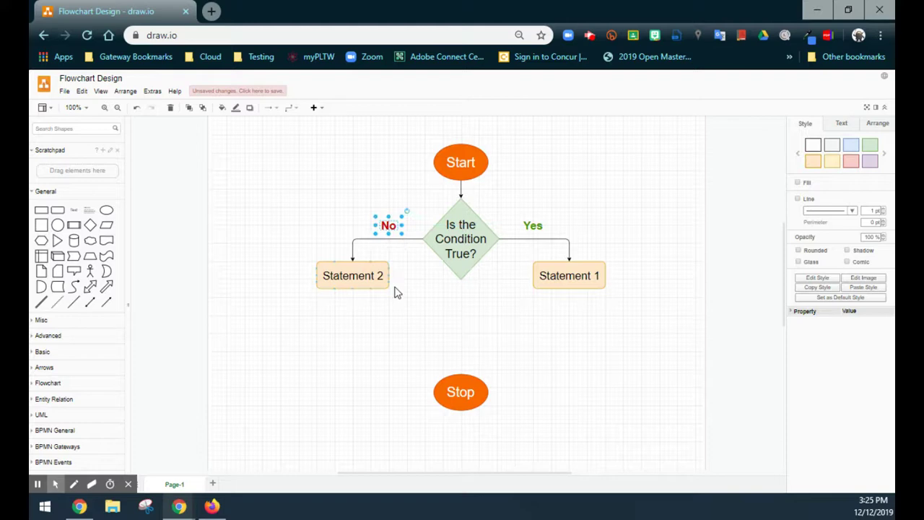
{"action": "left_click", "coordinate": [387, 345]}
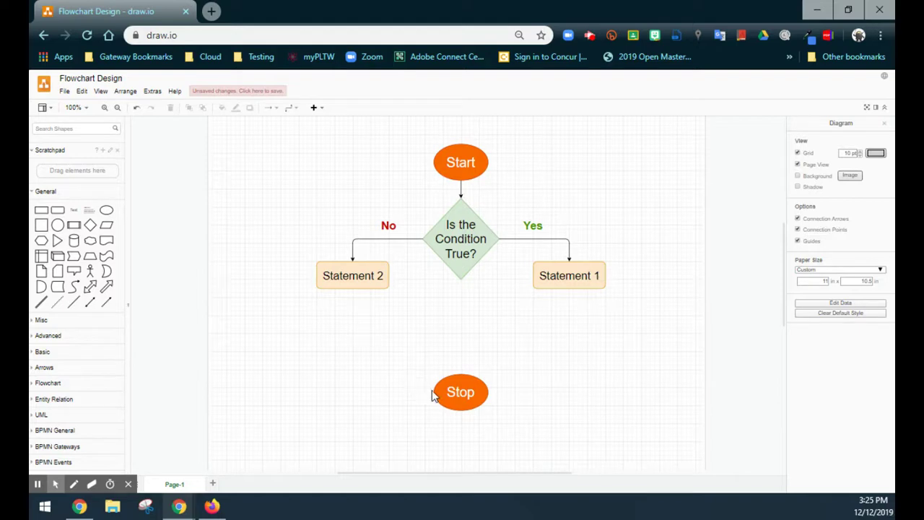
Raise the Stop oval and run an elbow arrow from Statement 1's bottom into Stop's right side
{"action": "left_click_drag", "start_coordinate": [460, 394], "coordinate": [460, 341]}
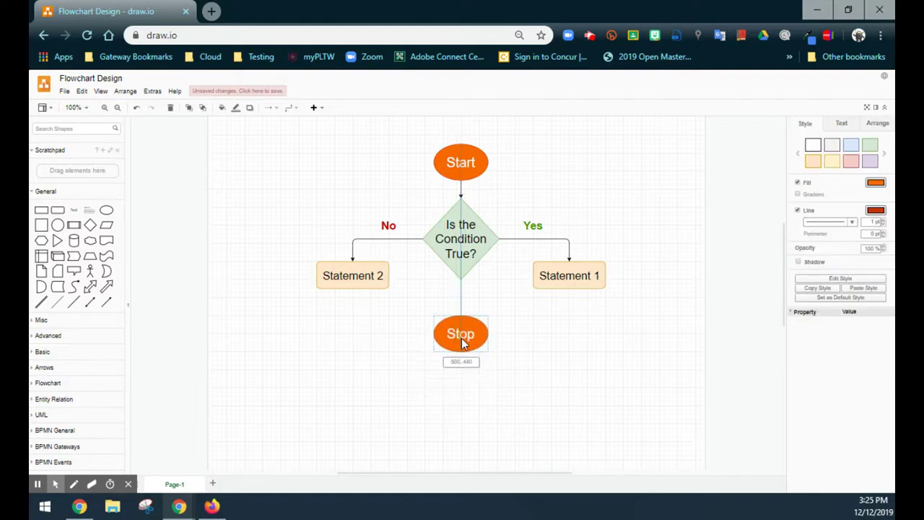
{"action": "left_click", "coordinate": [533, 353]}
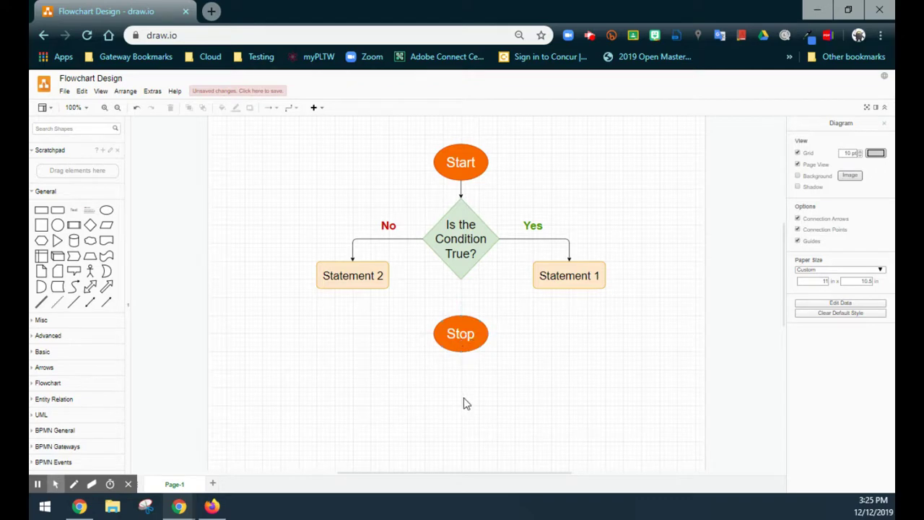
{"action": "left_click", "coordinate": [106, 302]}
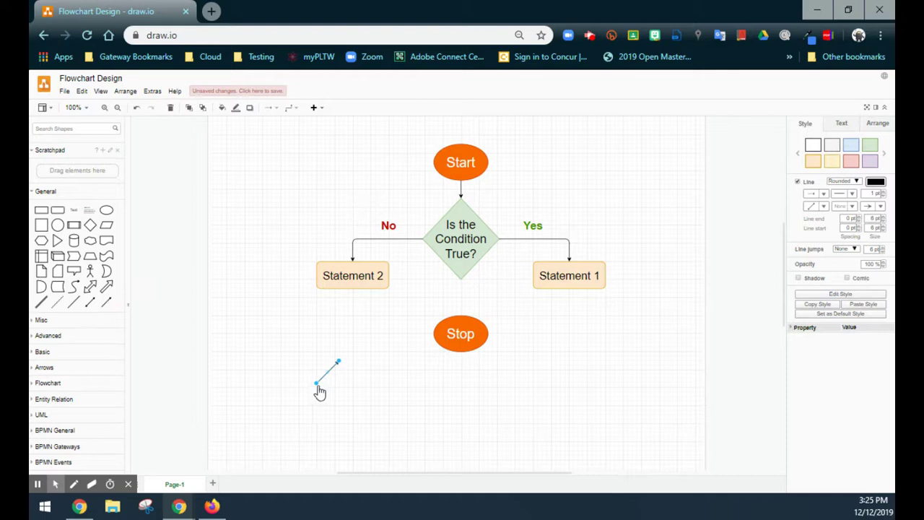
{"action": "left_click_drag", "start_coordinate": [320, 392], "coordinate": [569, 290]}
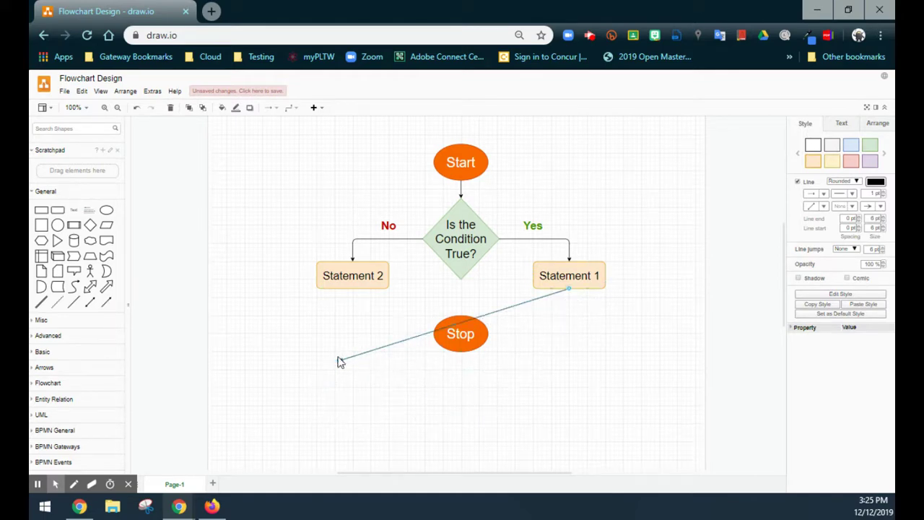
{"action": "left_click_drag", "start_coordinate": [337, 362], "coordinate": [488, 334]}
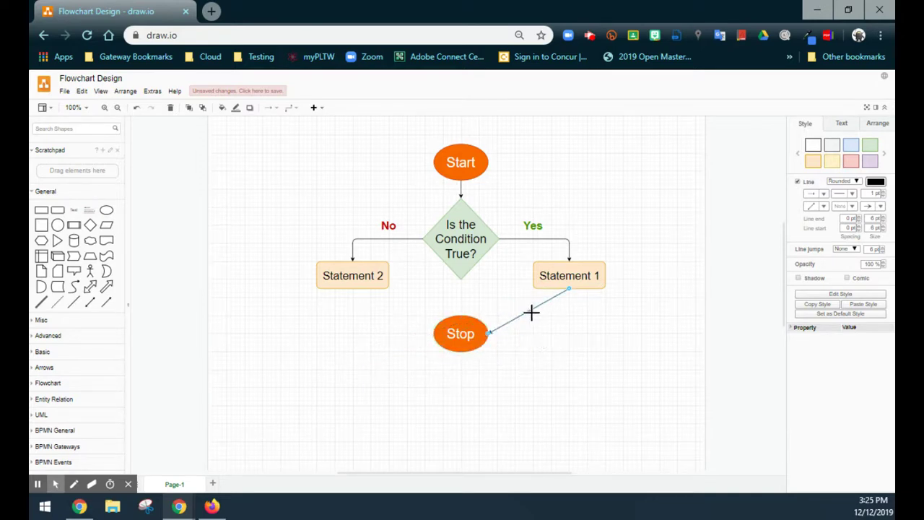
{"action": "left_click_drag", "start_coordinate": [530, 312], "coordinate": [567, 335]}
{"action": "left_click", "coordinate": [569, 377]}
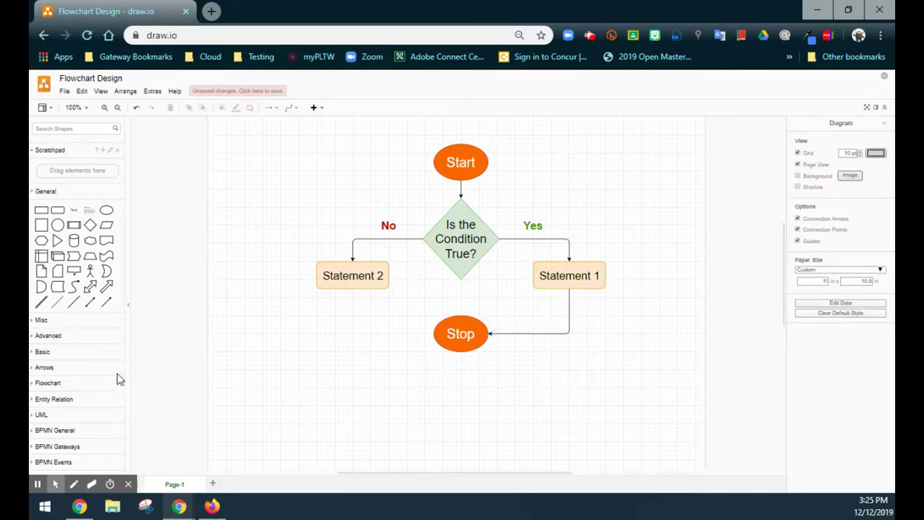
{"action": "left_click", "coordinate": [111, 304]}
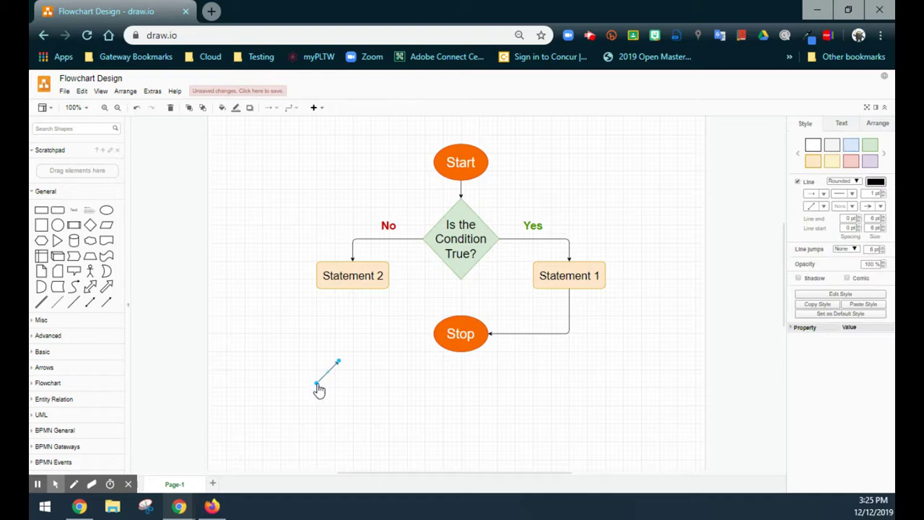
Attach the new connector from Statement 2's bottom to Stop's left side and bend it into an elbow
{"action": "left_click_drag", "start_coordinate": [338, 328], "coordinate": [353, 290]}
{"action": "left_click_drag", "start_coordinate": [338, 361], "coordinate": [433, 334]}
{"action": "left_click_drag", "start_coordinate": [393, 311], "coordinate": [352, 350]}
{"action": "left_click", "coordinate": [385, 371]}
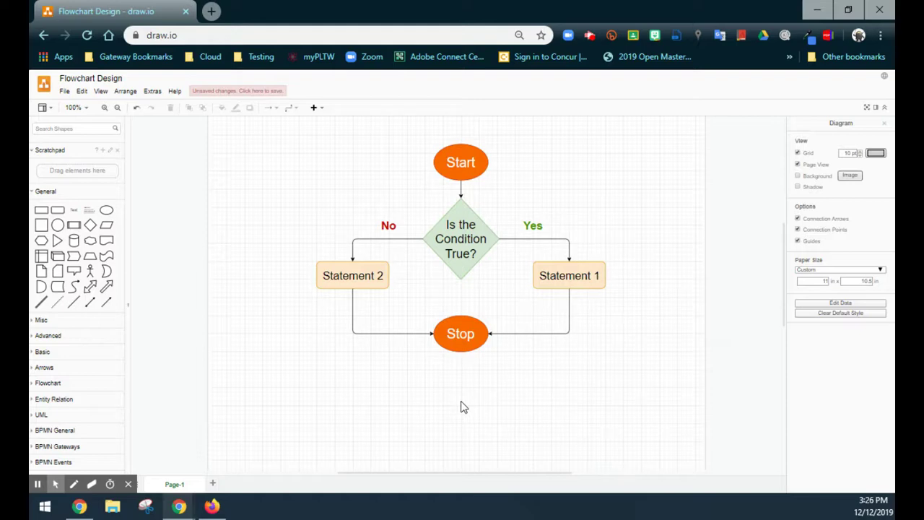
{"action": "left_click", "coordinate": [65, 92]}
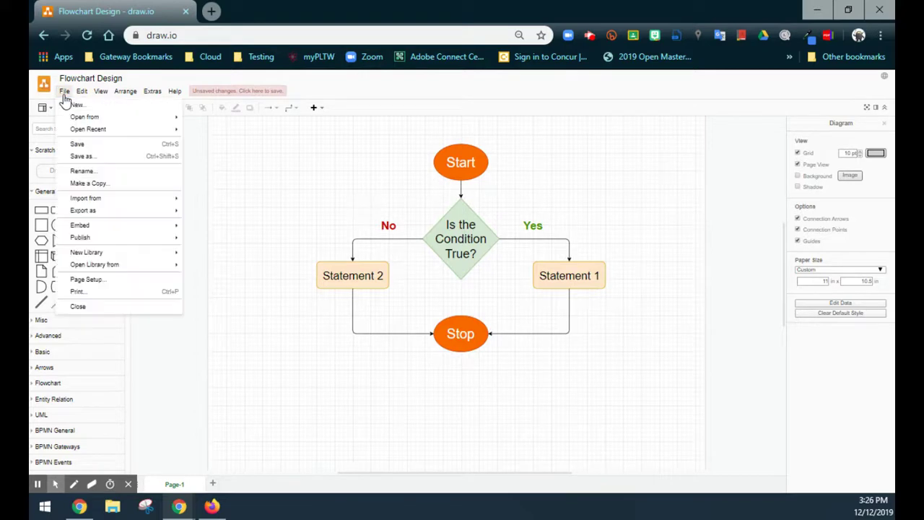
{"action": "mouse_move", "coordinate": [84, 213]}
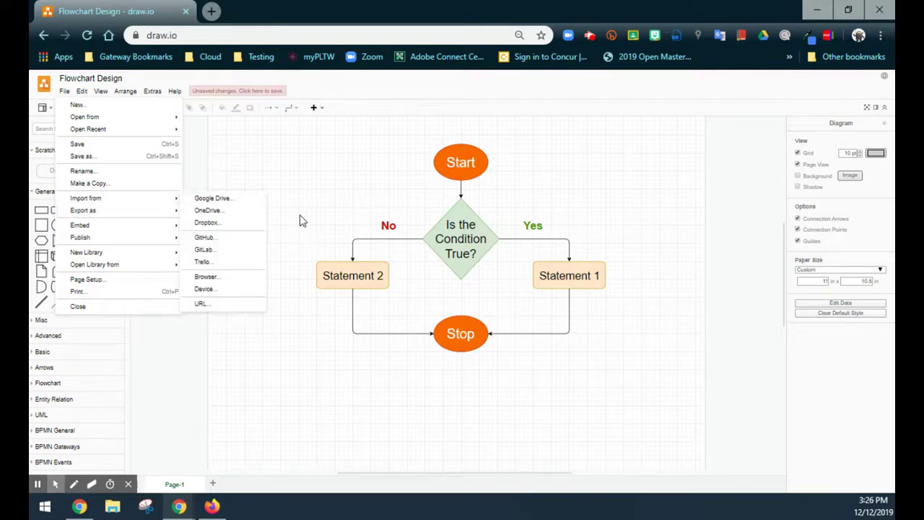
{"action": "left_click", "coordinate": [323, 177]}
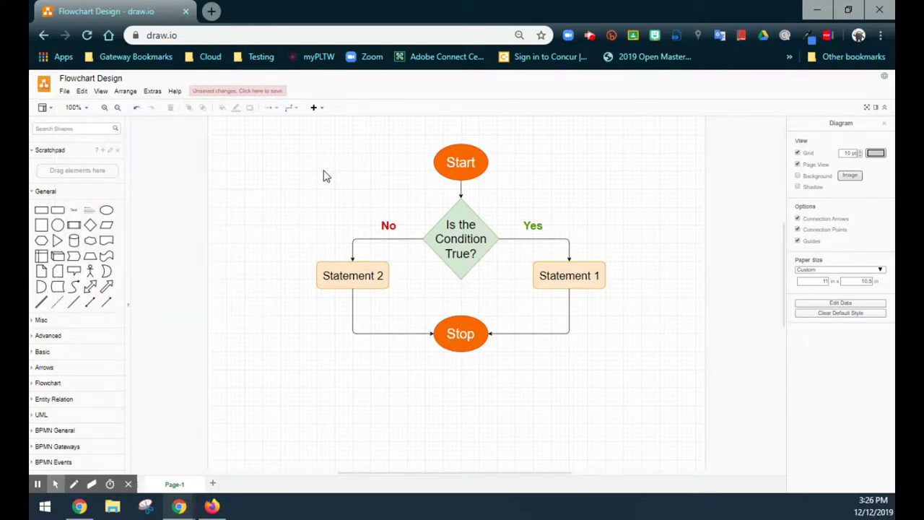